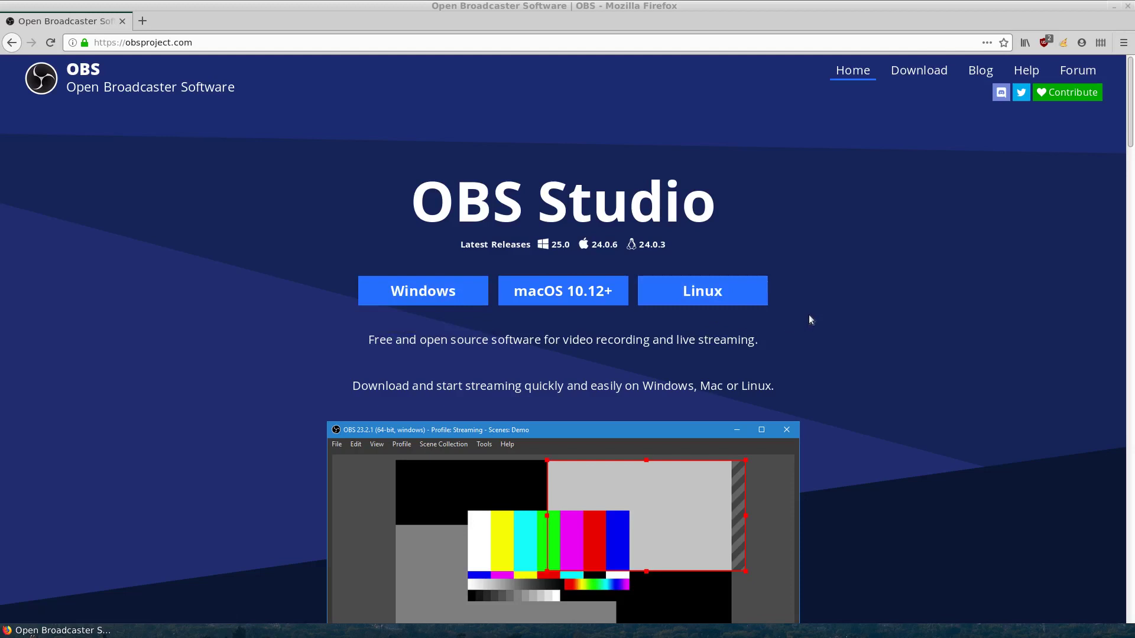
# Launch OBS by searching the system's applications for "obs".
pyautogui.click(986, 332)
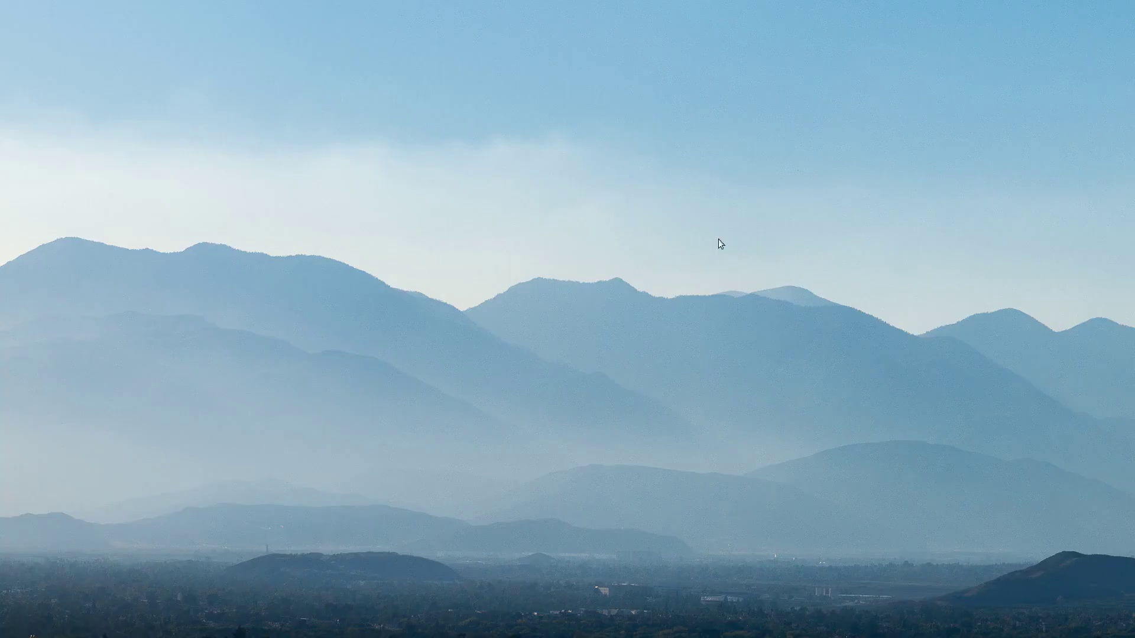
pyautogui.press('super')
pyautogui.write('obs')
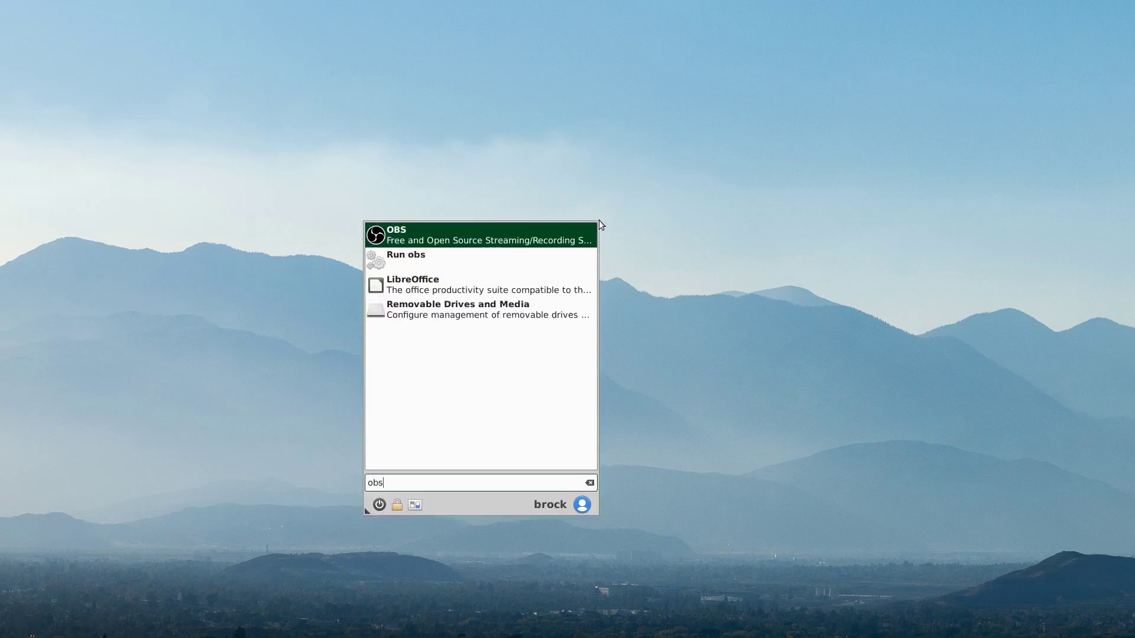
pyautogui.press('Return')
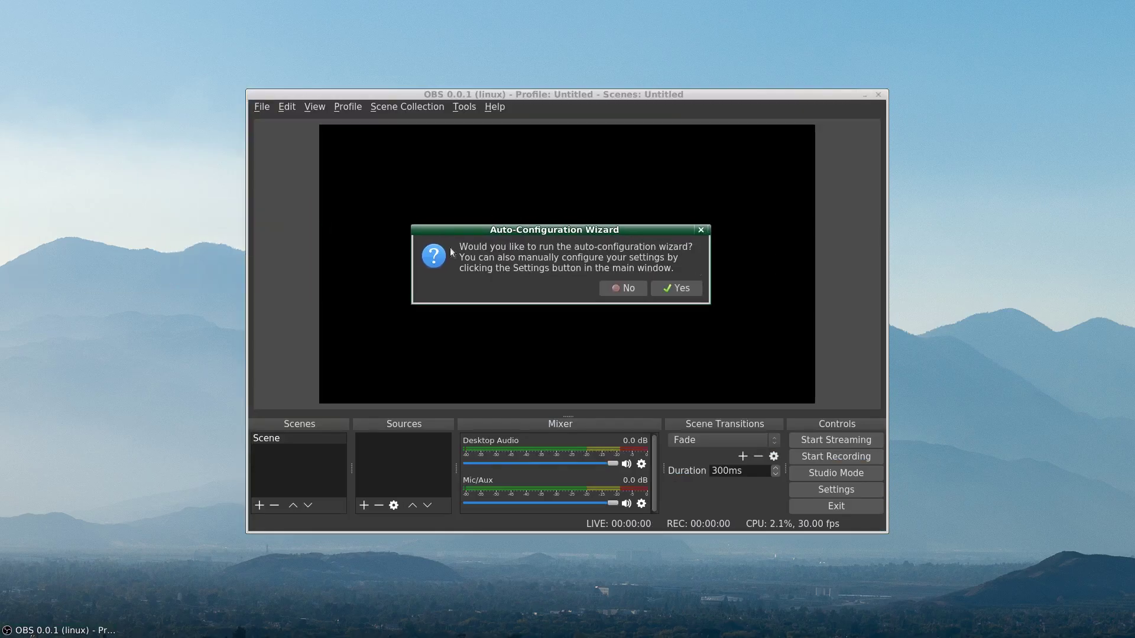
# Run the auto-configuration wizard optimized just for recording and set the base canvas resolution to Display 3 (1920x1080).
pyautogui.click(678, 289)
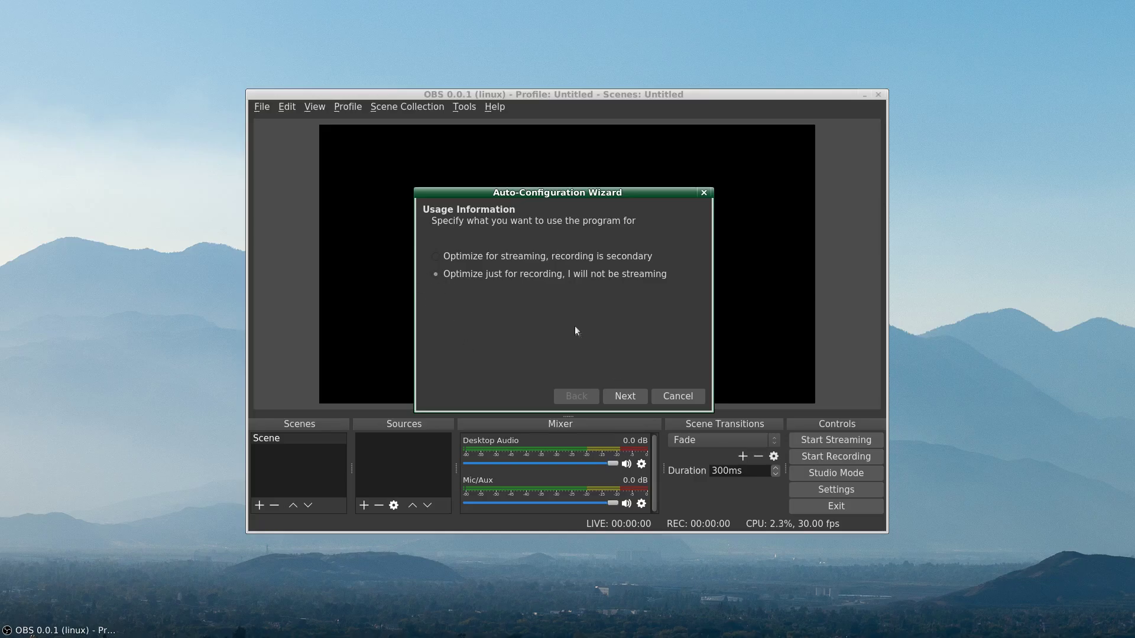
pyautogui.click(630, 393)
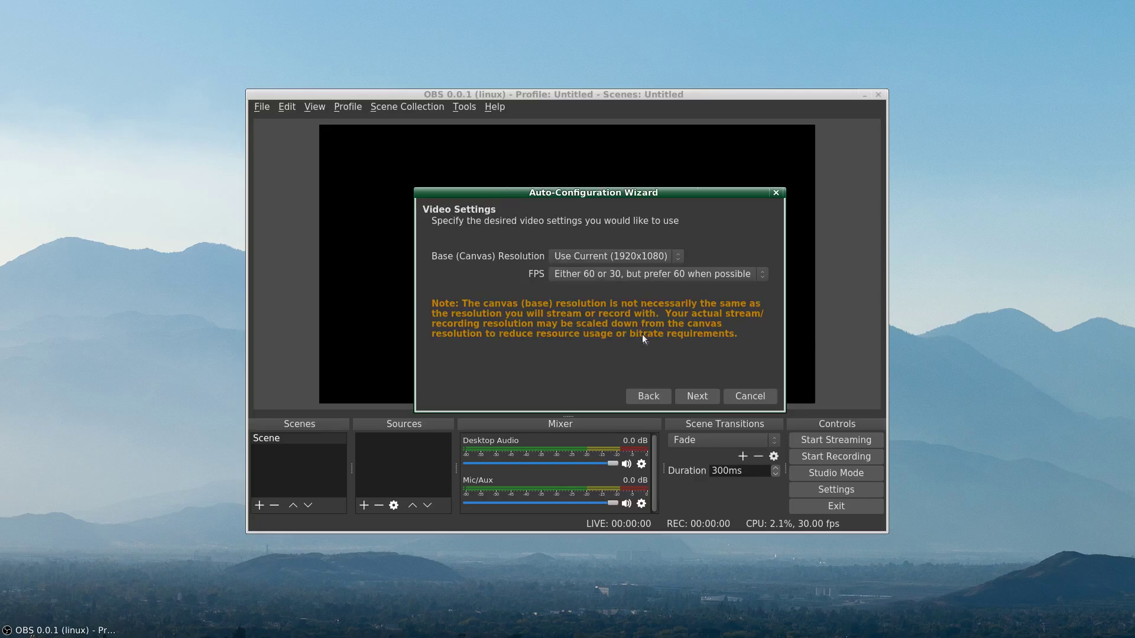
pyautogui.click(596, 254)
pyautogui.click(597, 254)
pyautogui.click(596, 255)
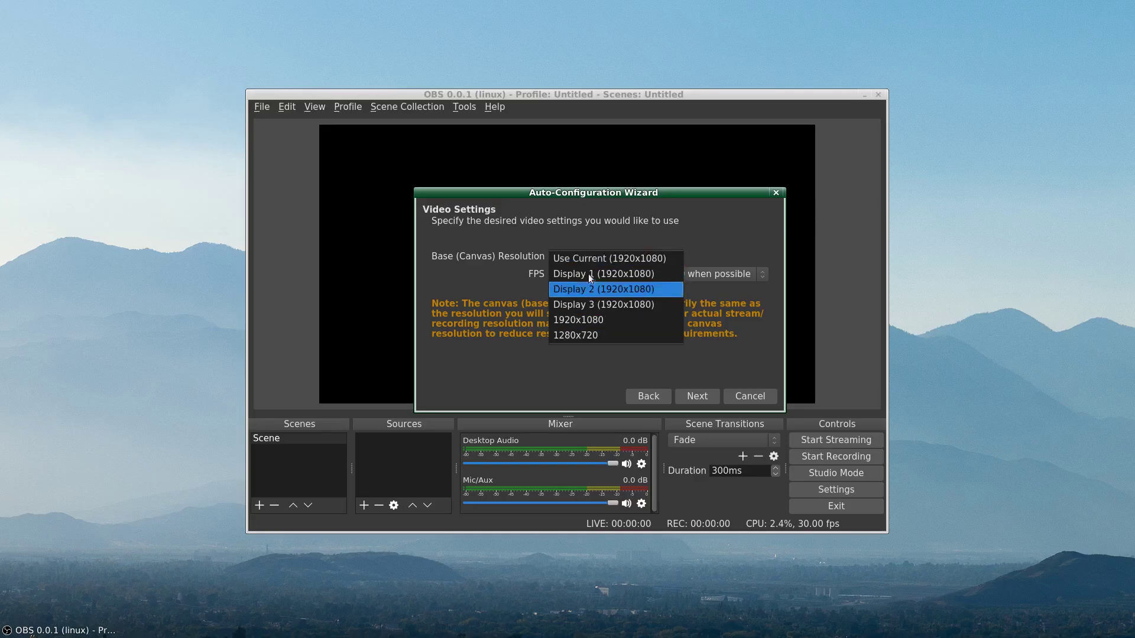
pyautogui.click(595, 307)
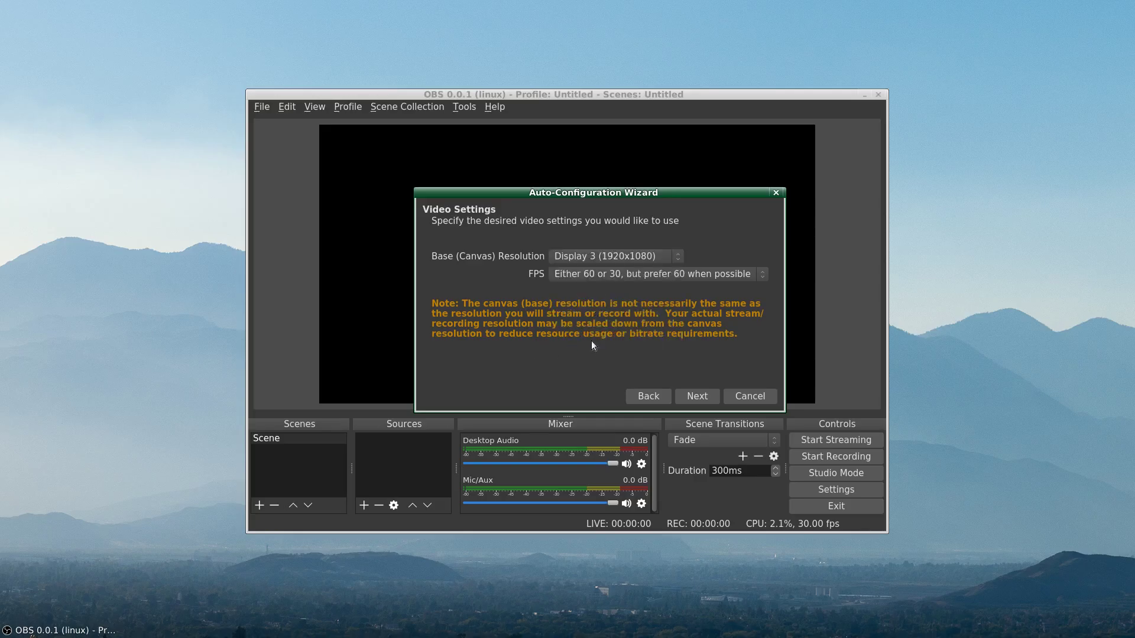
# Set the wizard's FPS to 30, let it run its tests and apply the recommended settings.
pyautogui.click(602, 275)
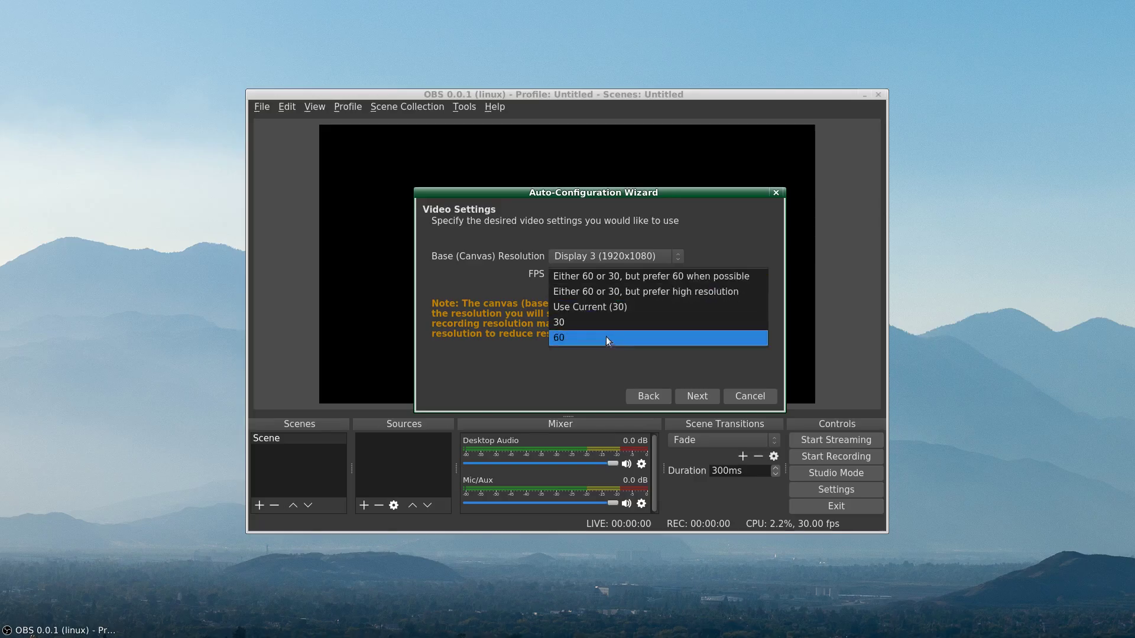
pyautogui.click(552, 324)
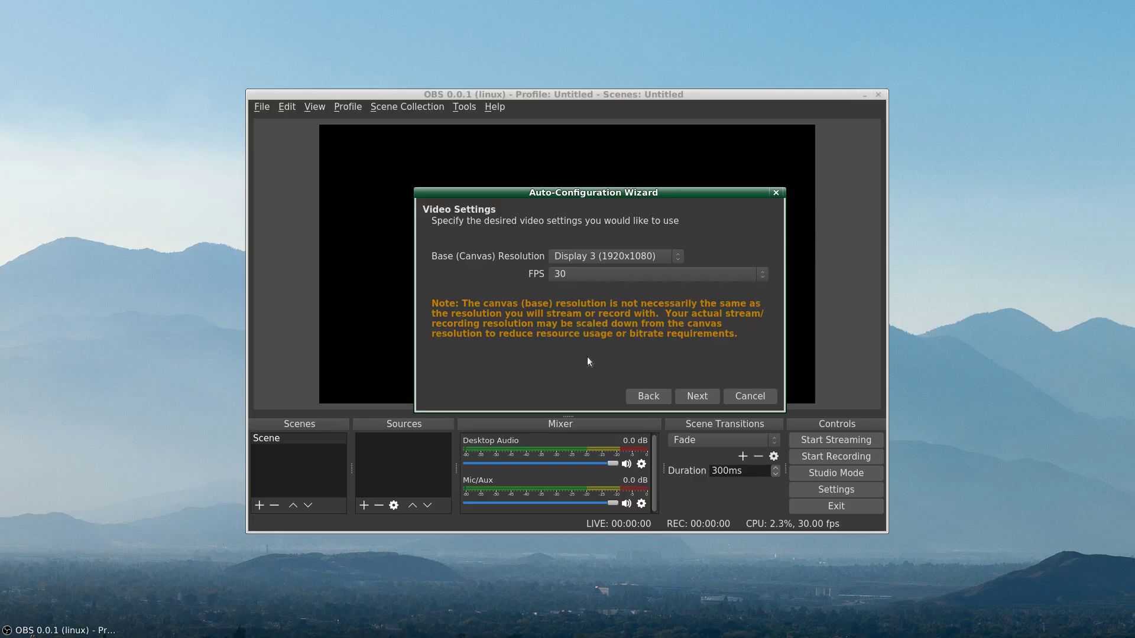
pyautogui.click(595, 272)
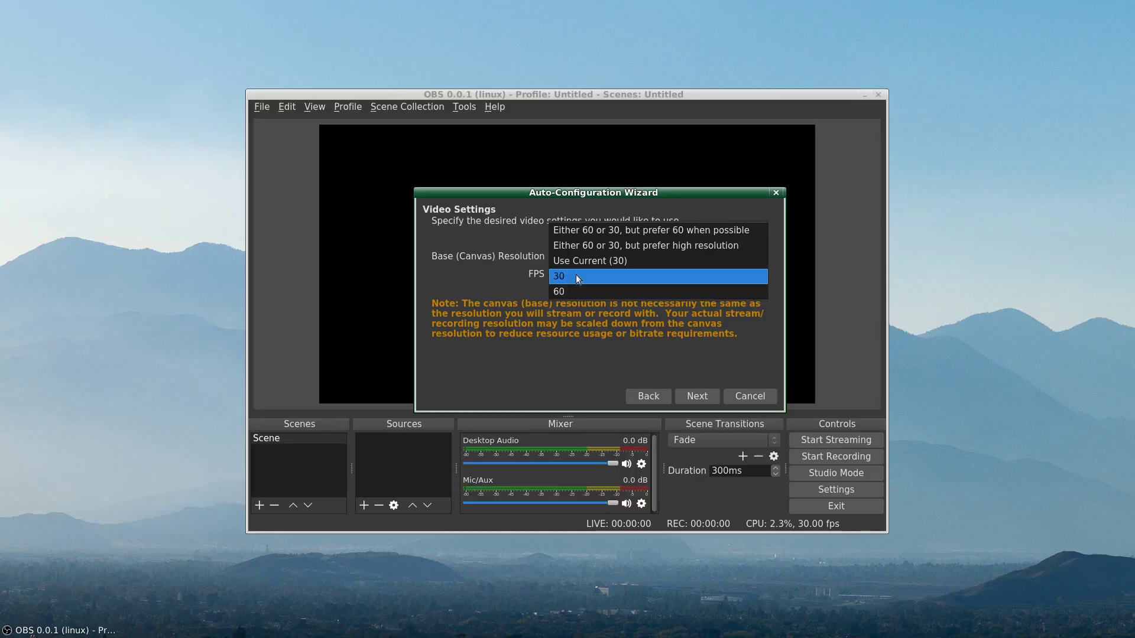
pyautogui.click(576, 274)
pyautogui.click(679, 396)
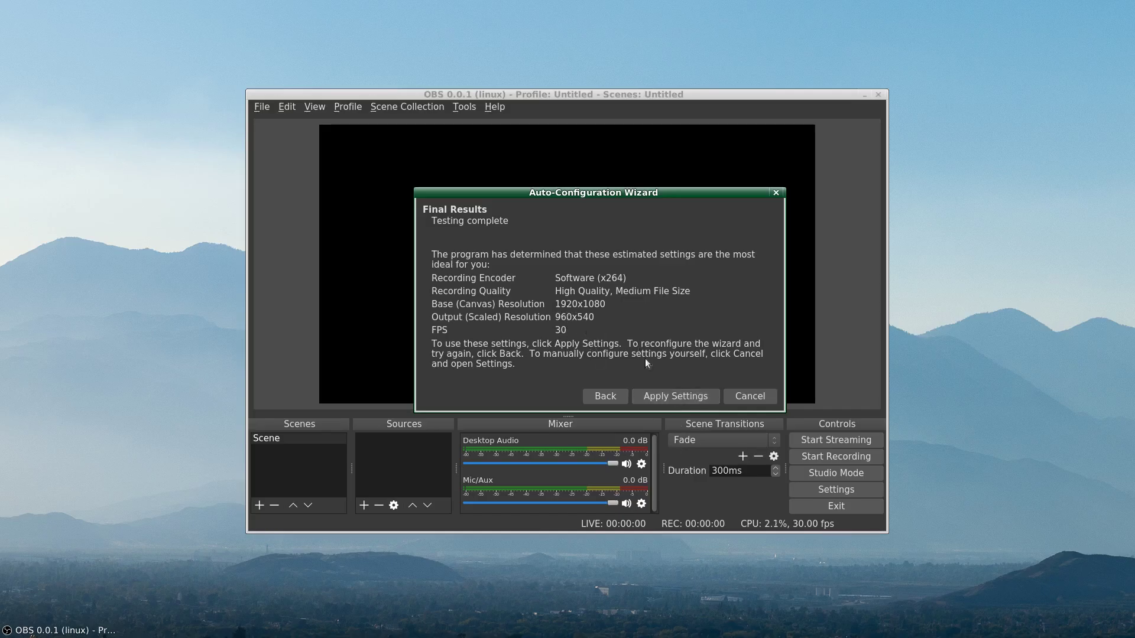
pyautogui.click(687, 399)
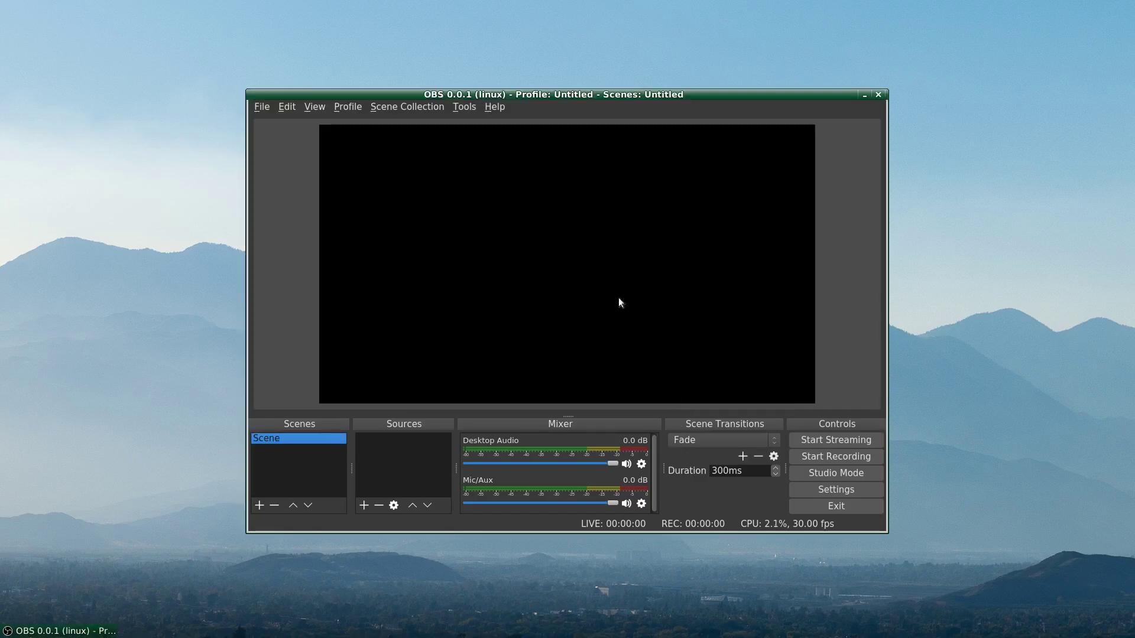
# Set the output (scaled) resolution to 1920x1080 in the video settings and save the change.
pyautogui.click(258, 107)
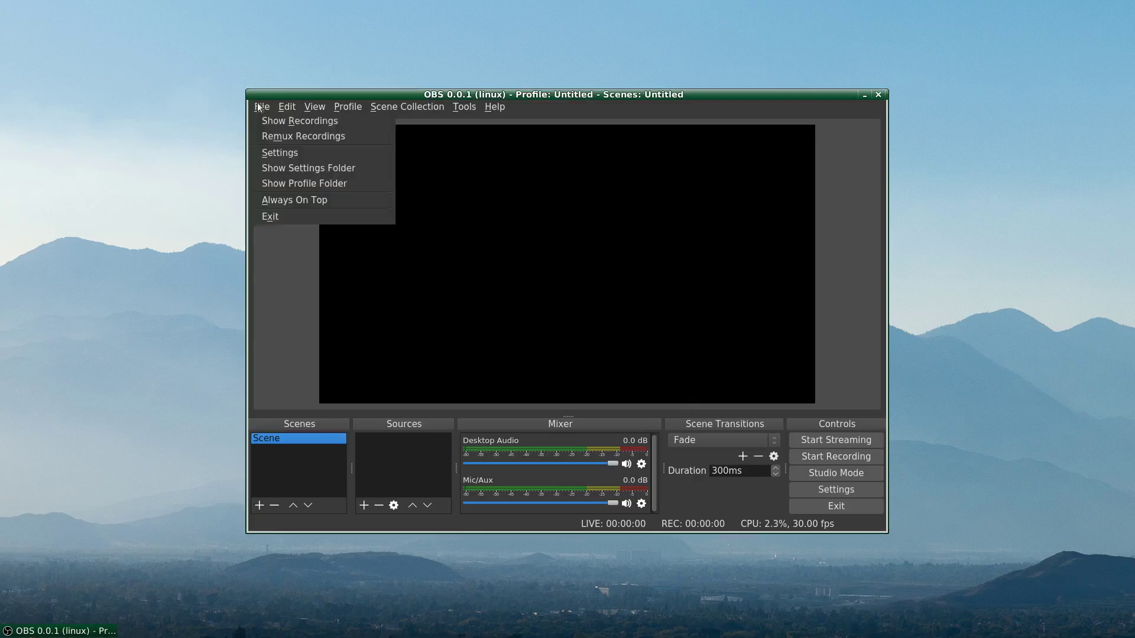
pyautogui.click(269, 152)
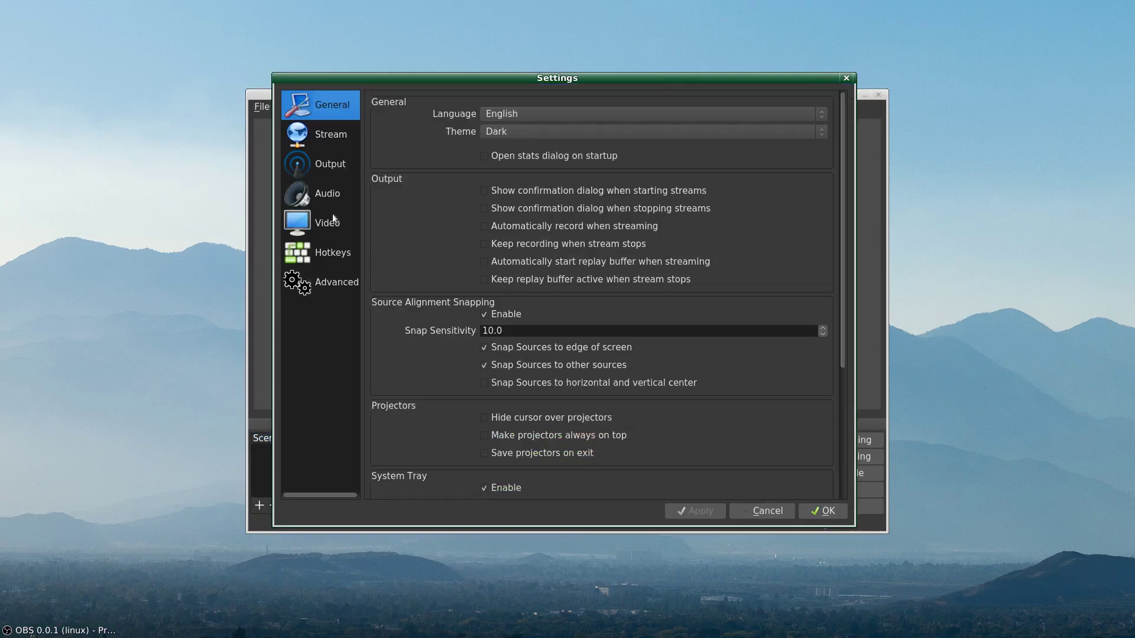
pyautogui.click(329, 163)
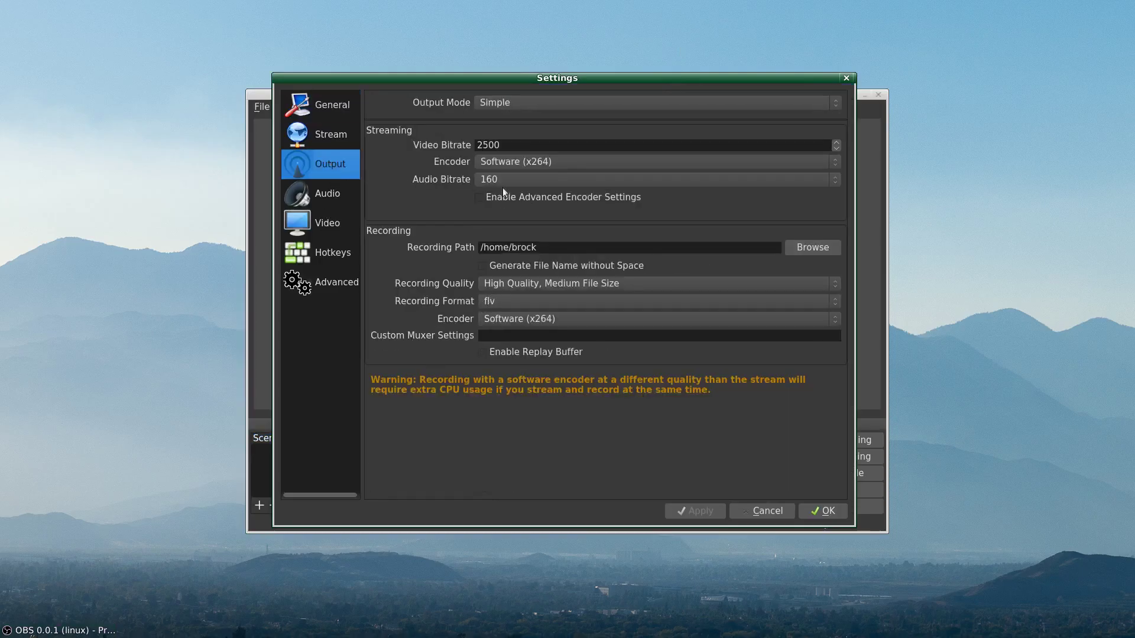
pyautogui.click(328, 221)
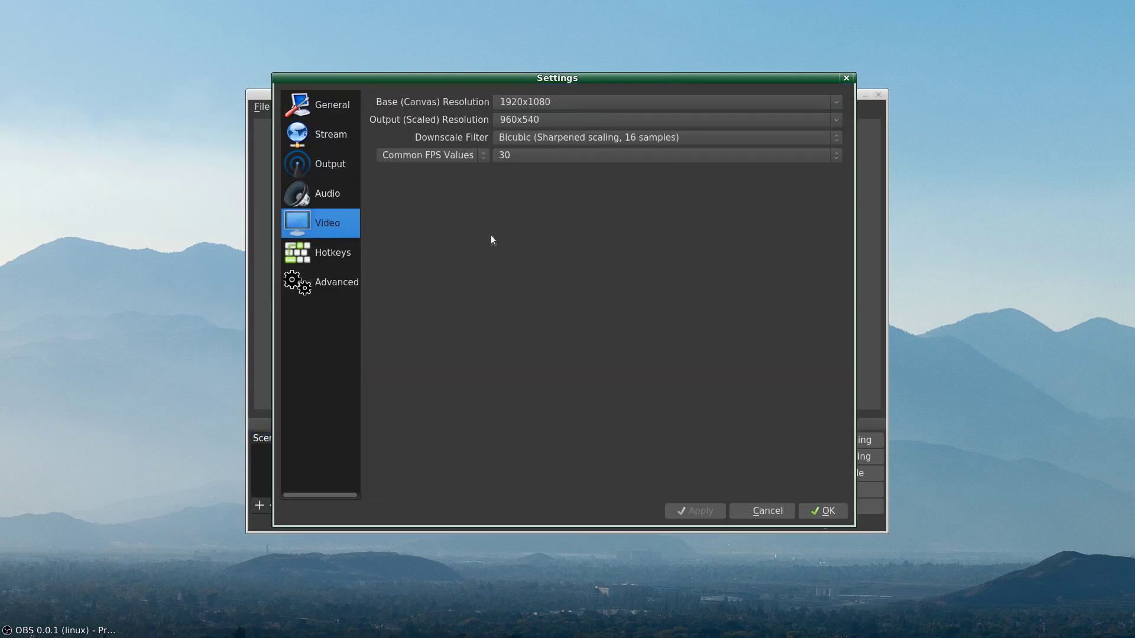
pyautogui.click(836, 119)
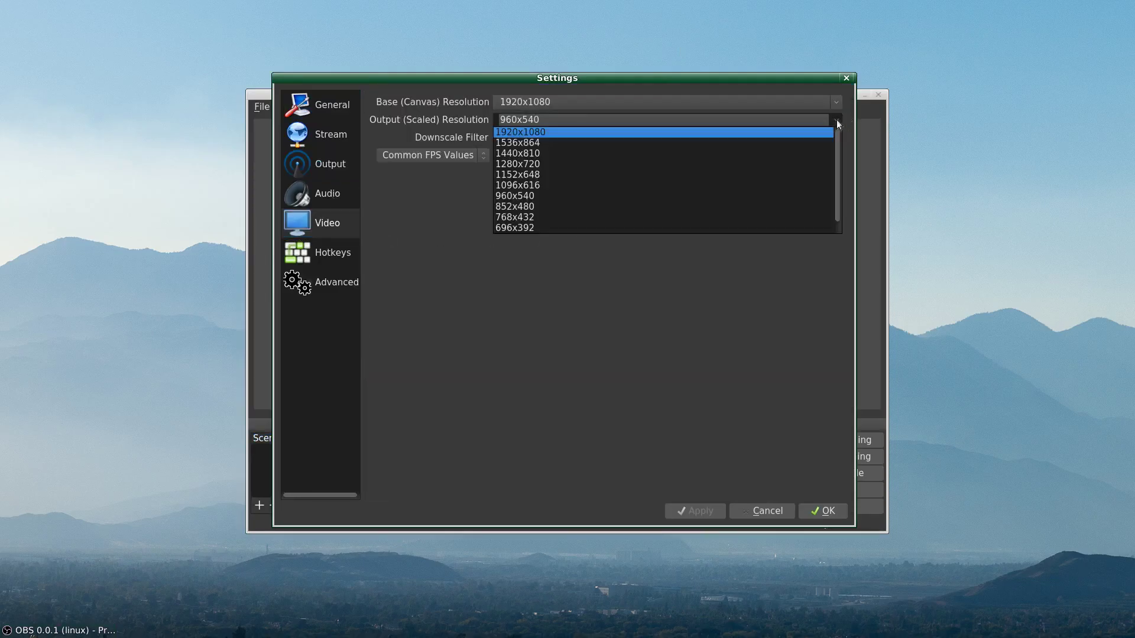
pyautogui.click(531, 132)
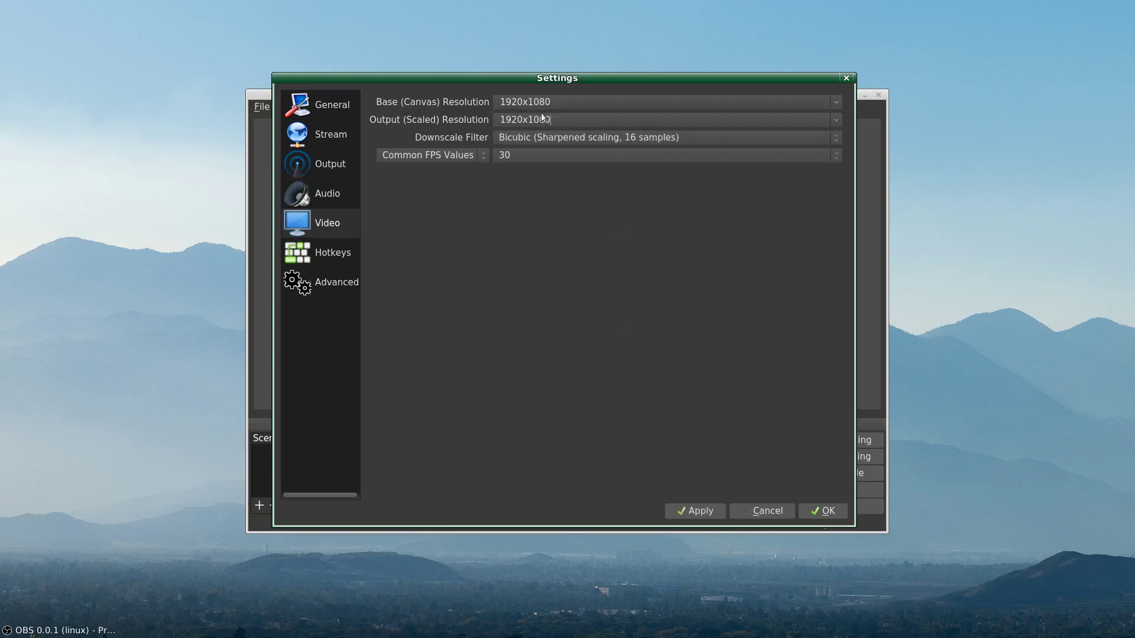
pyautogui.click(695, 509)
pyautogui.click(824, 512)
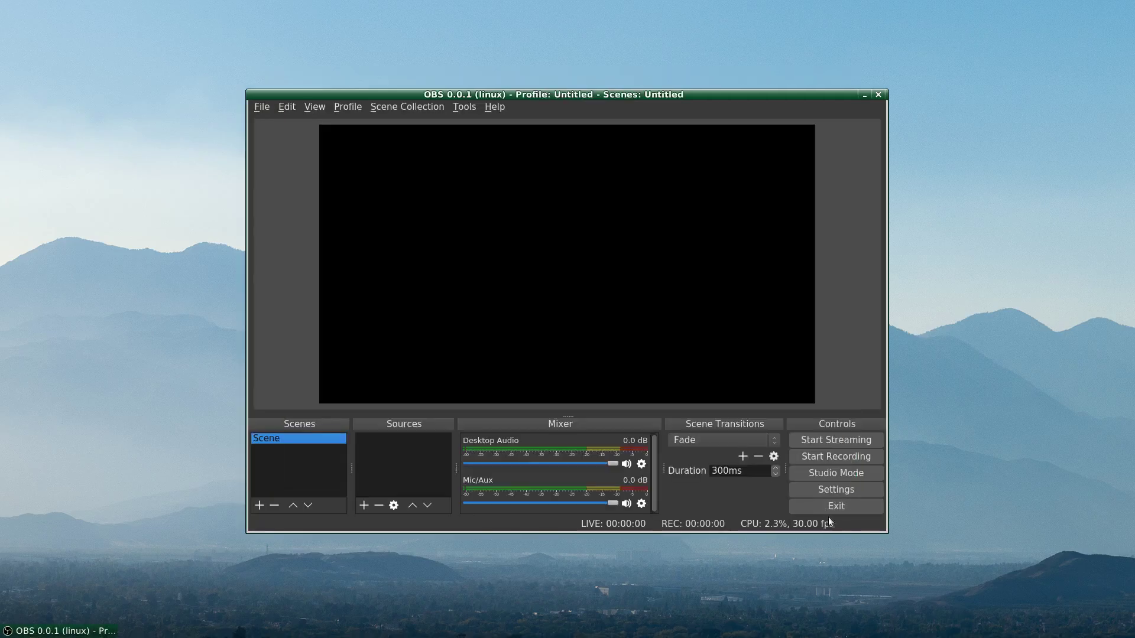
# Set the recording format to mkv in the output settings and save the change.
pyautogui.click(263, 106)
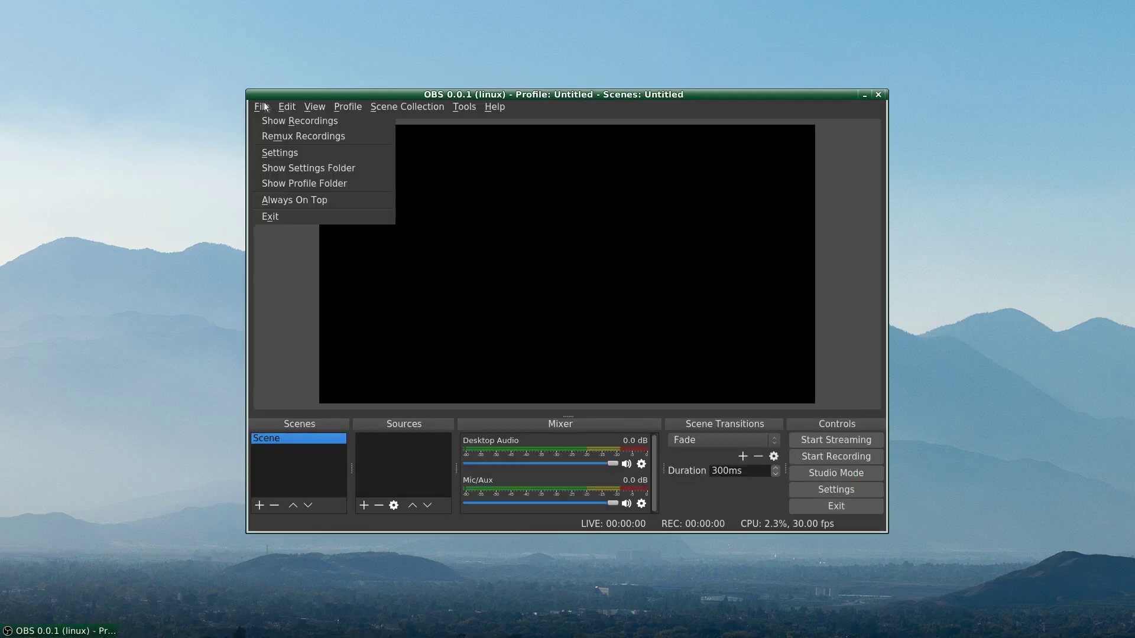
pyautogui.click(273, 153)
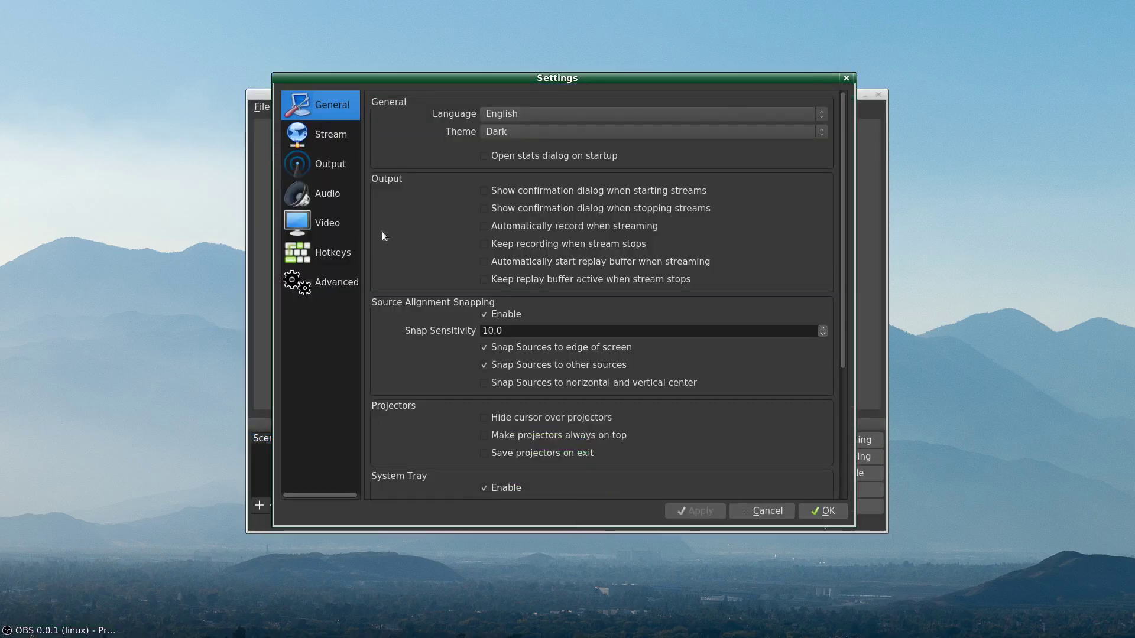
pyautogui.click(341, 168)
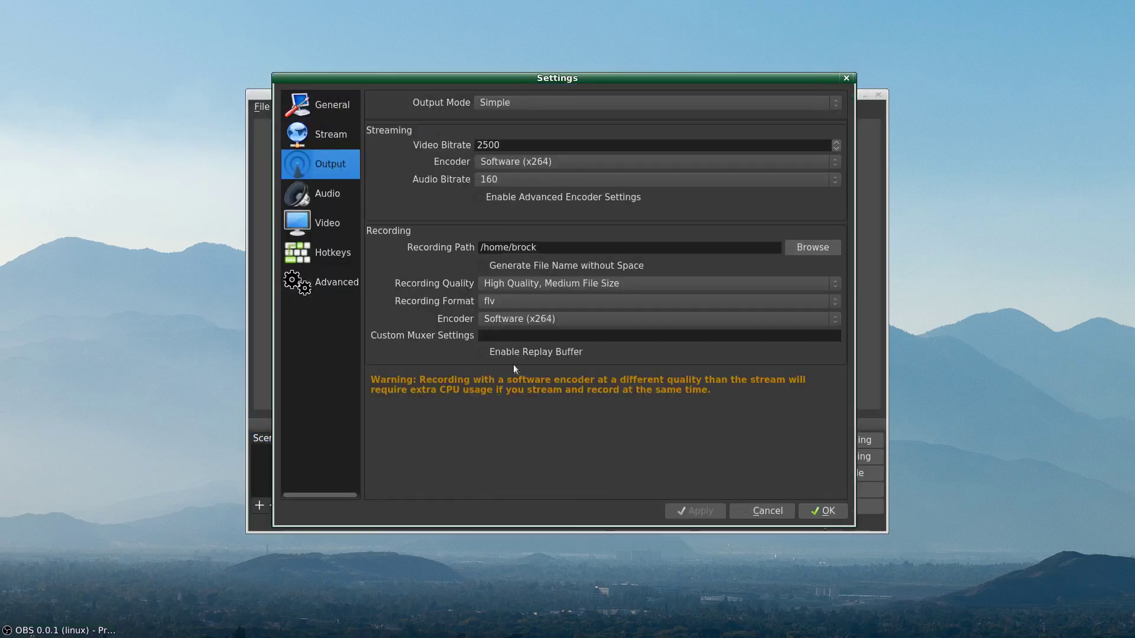
pyautogui.click(510, 299)
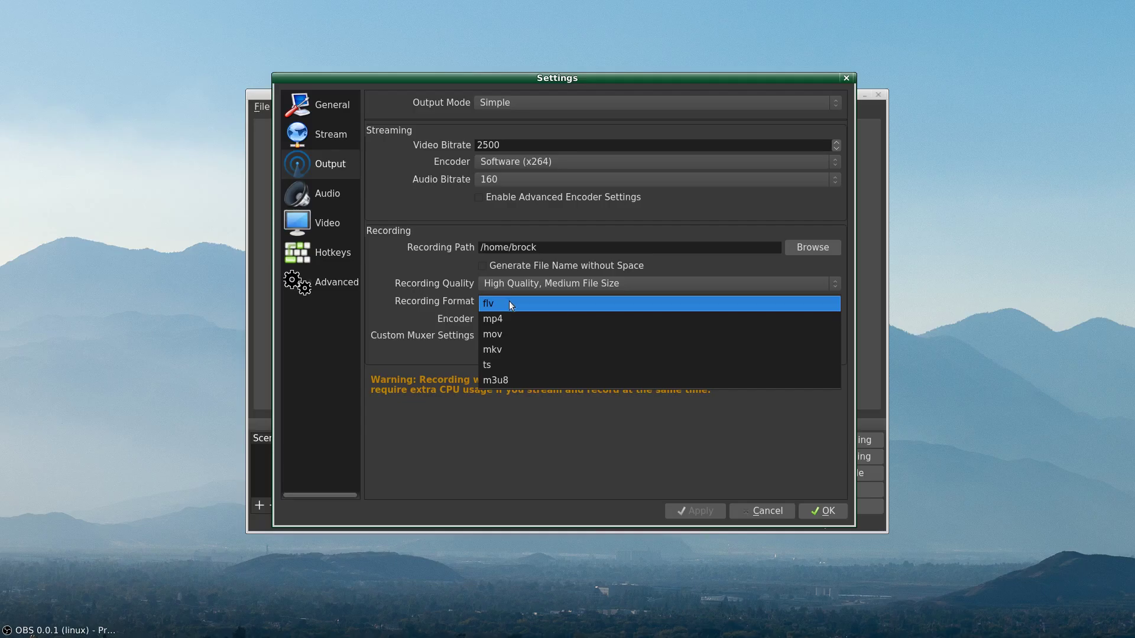
pyautogui.press('Escape')
pyautogui.click(503, 353)
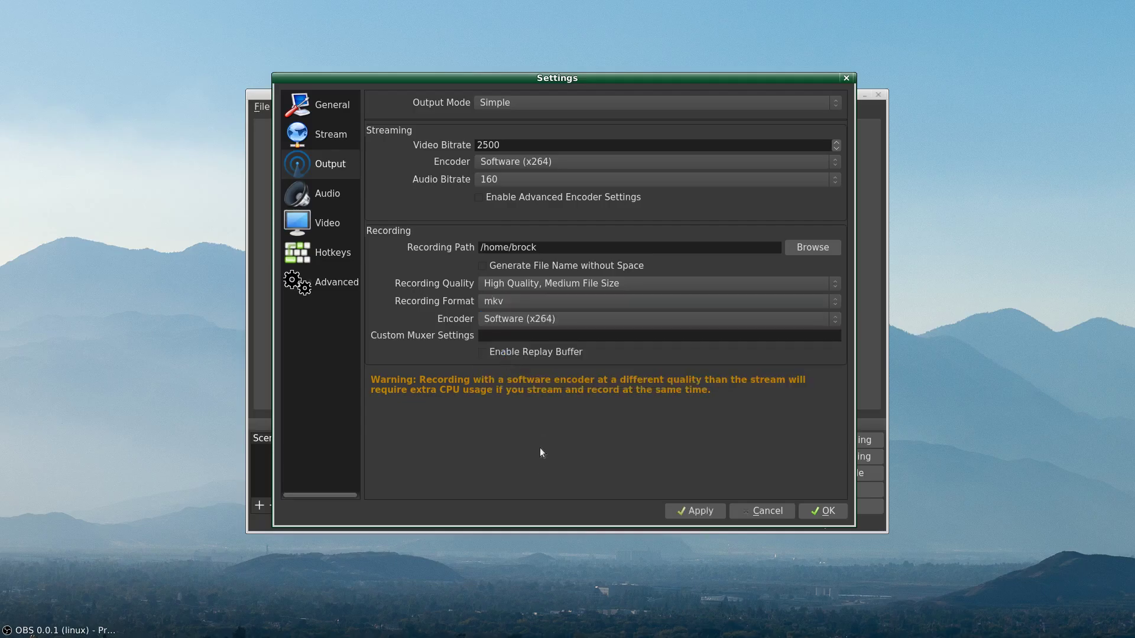
pyautogui.click(514, 300)
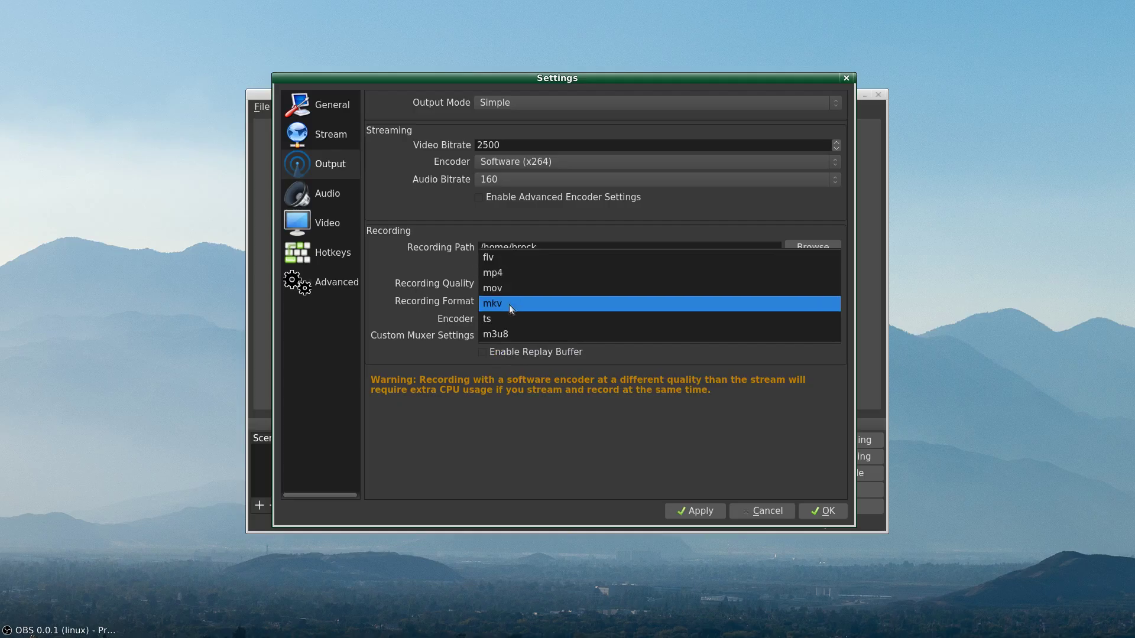
pyautogui.click(509, 304)
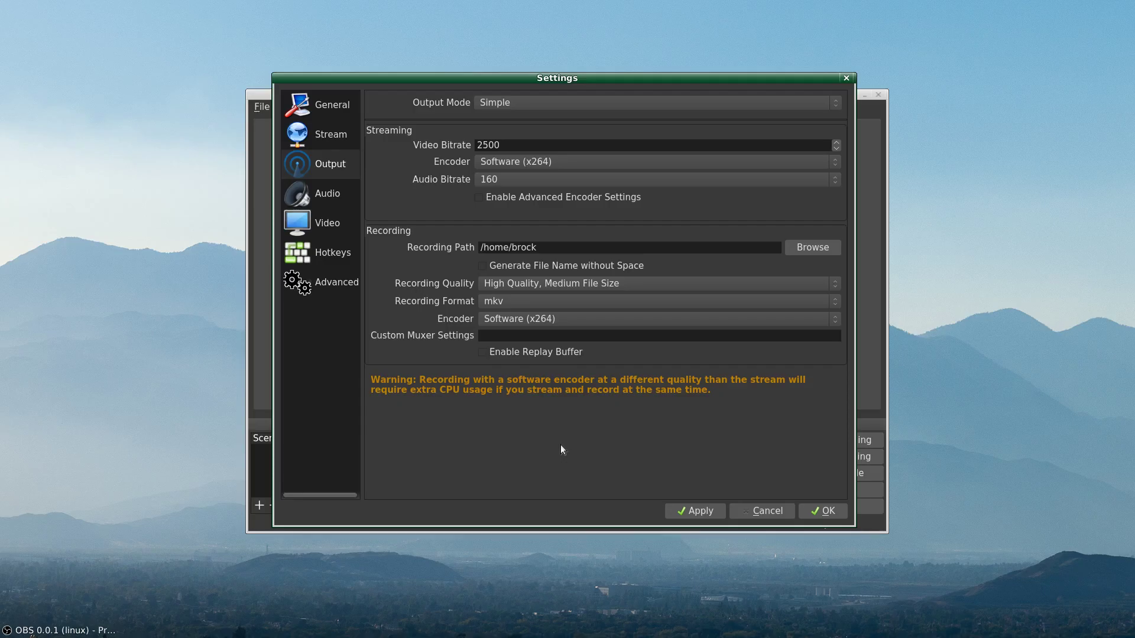
pyautogui.click(698, 512)
pyautogui.click(818, 514)
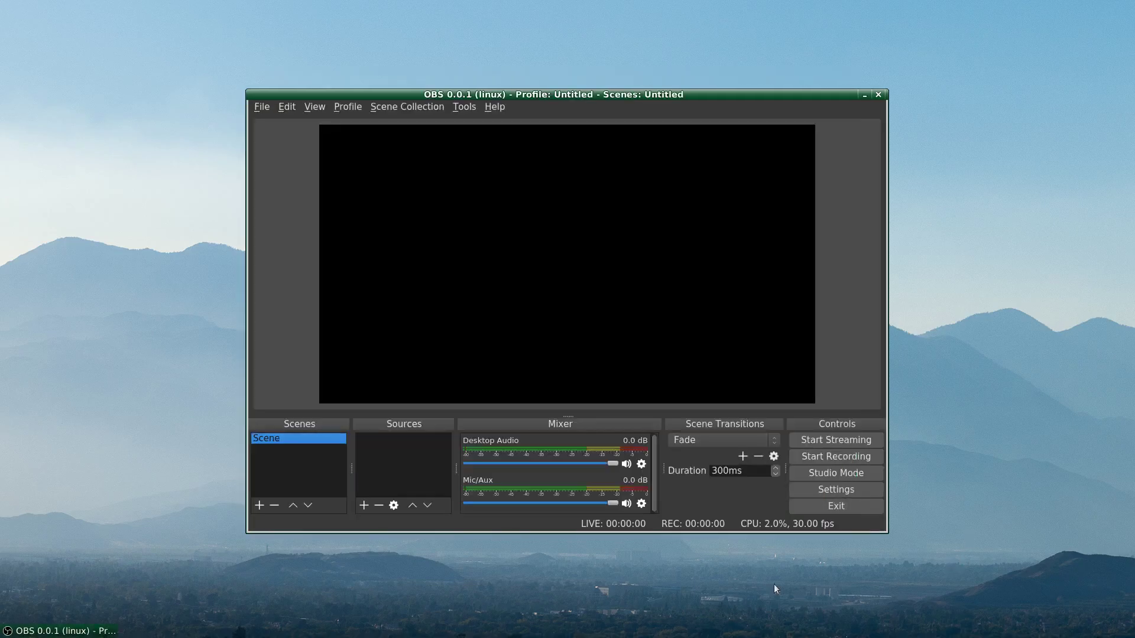
# Check the video and audio settings, then set the recording path to the home directory's Desktop folder and apply it.
pyautogui.click(261, 108)
pyautogui.click(272, 153)
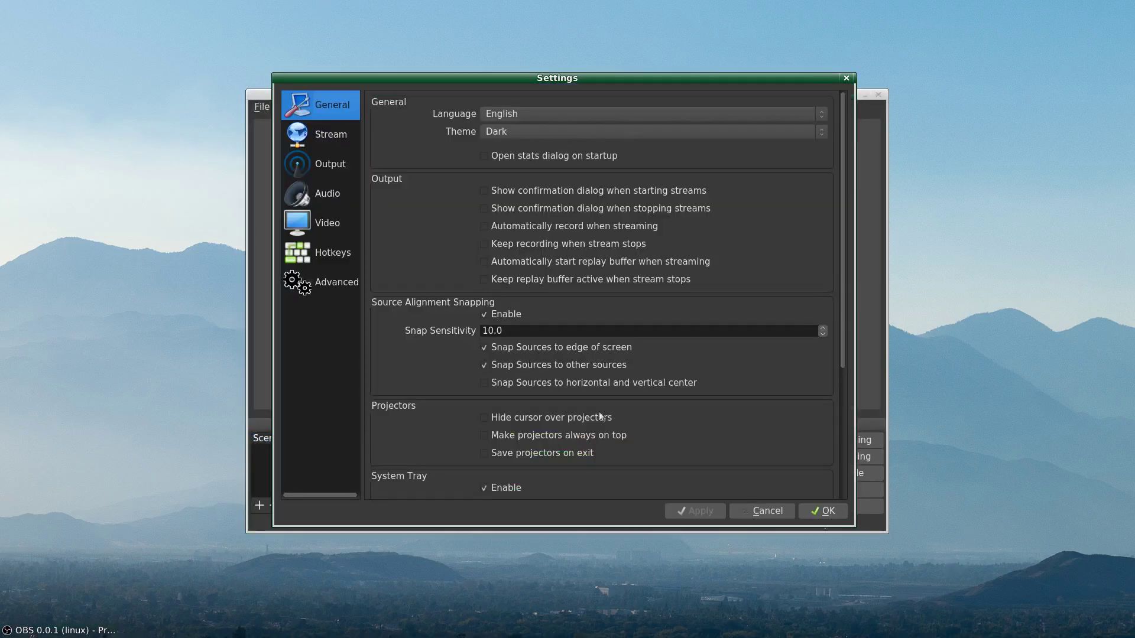
pyautogui.click(335, 230)
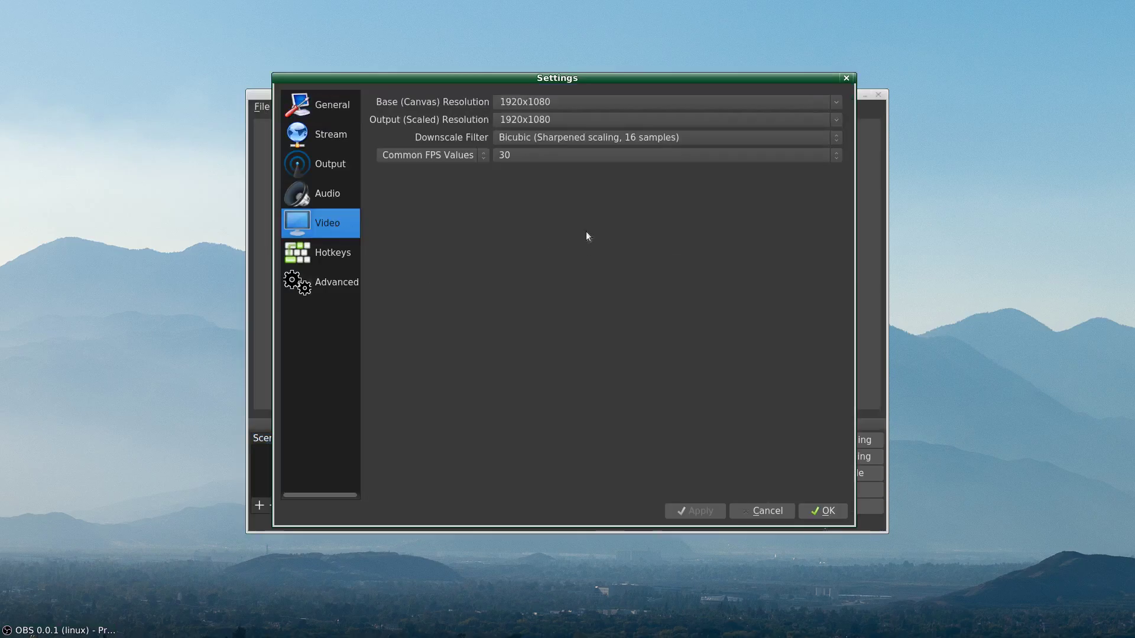
pyautogui.click(334, 193)
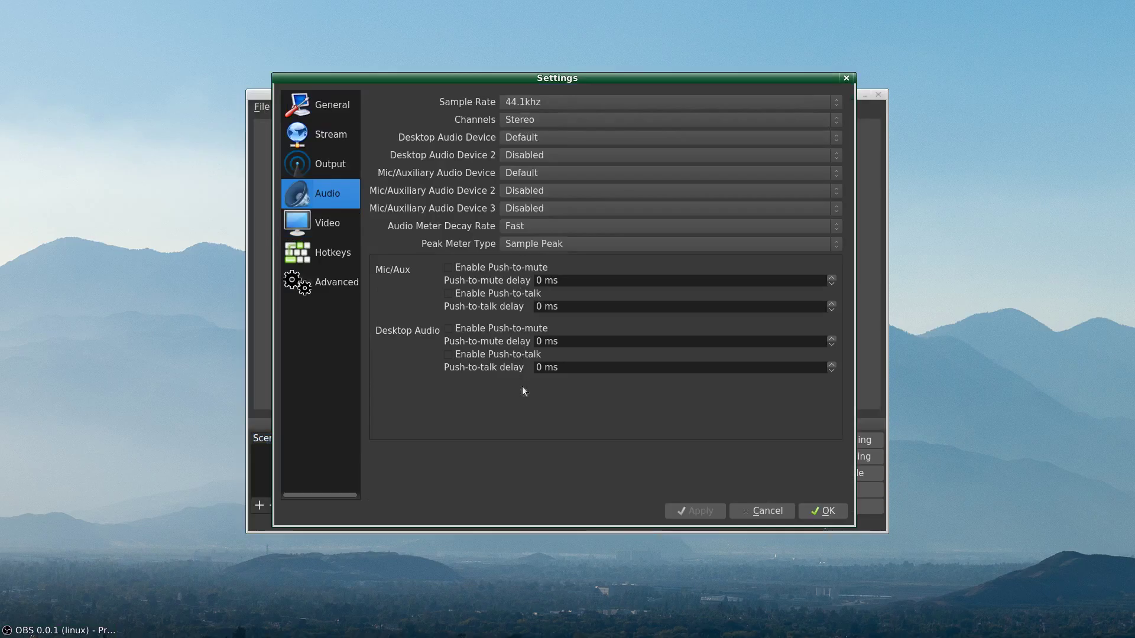
pyautogui.click(331, 166)
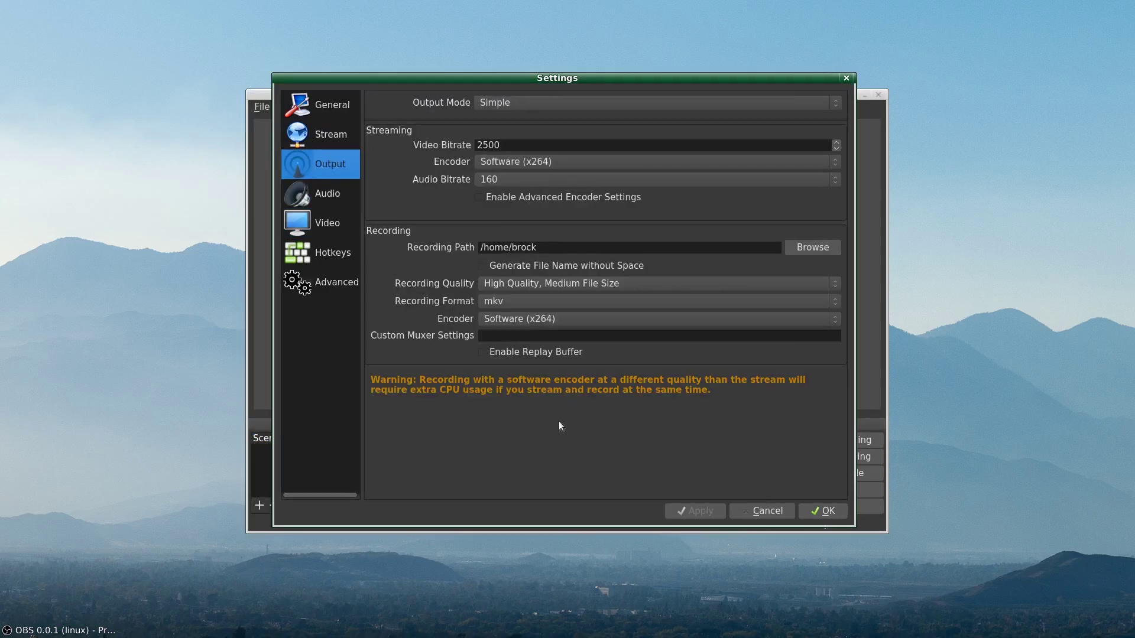
pyautogui.click(546, 247)
pyautogui.write('Desktop')
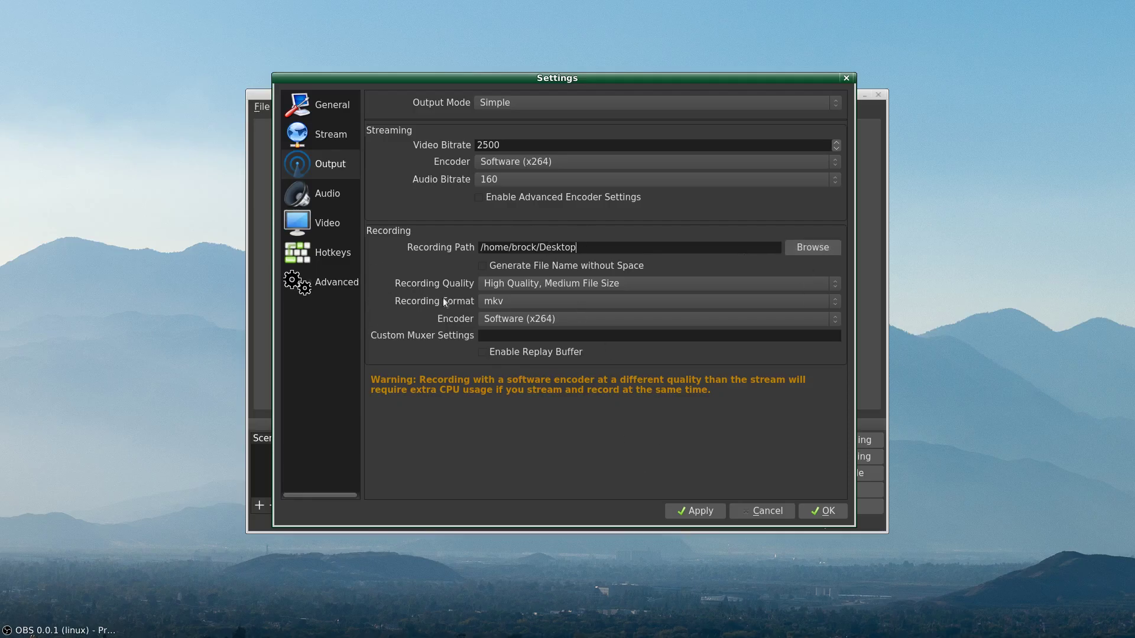
pyautogui.click(706, 514)
# Review the stream and general settings, then close the settings dialog.
pyautogui.click(325, 138)
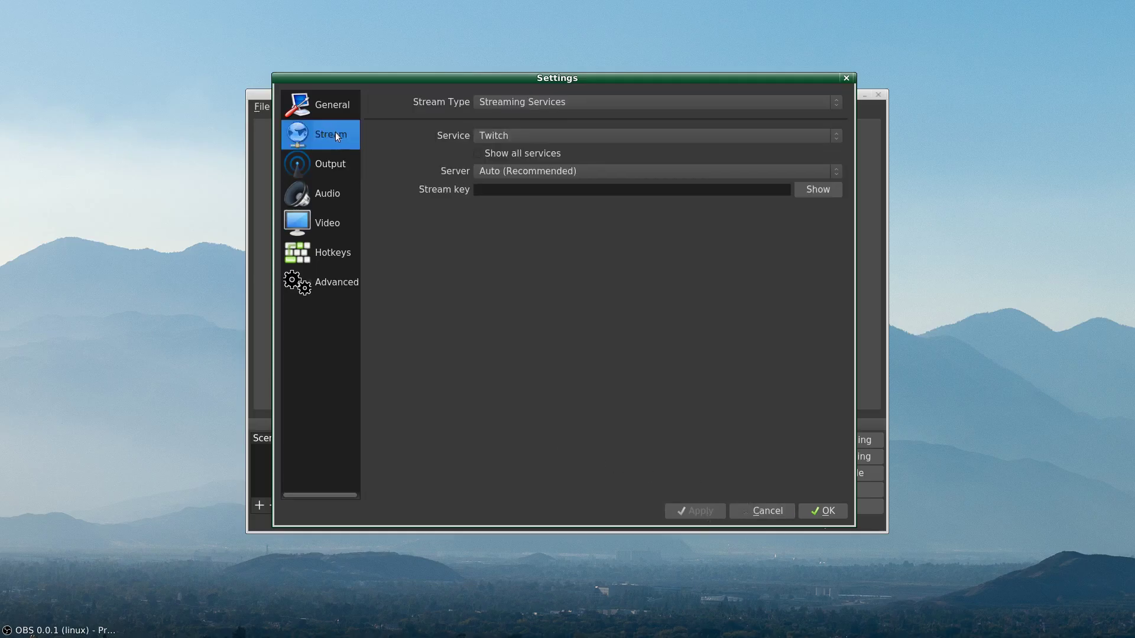
pyautogui.click(330, 108)
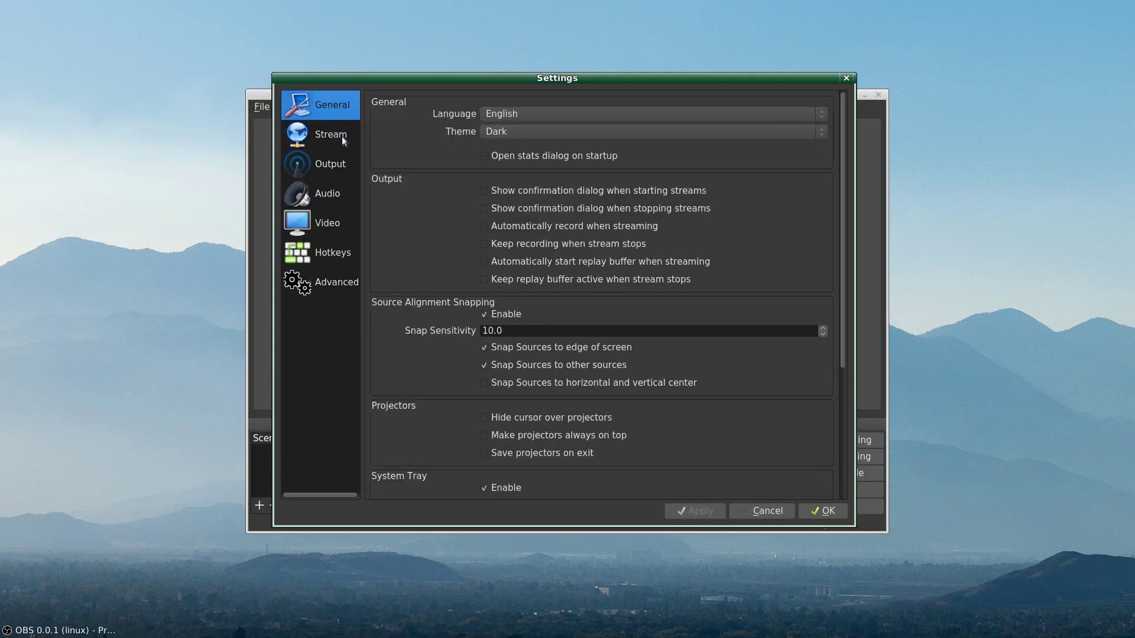
pyautogui.click(342, 139)
pyautogui.click(338, 108)
pyautogui.click(841, 511)
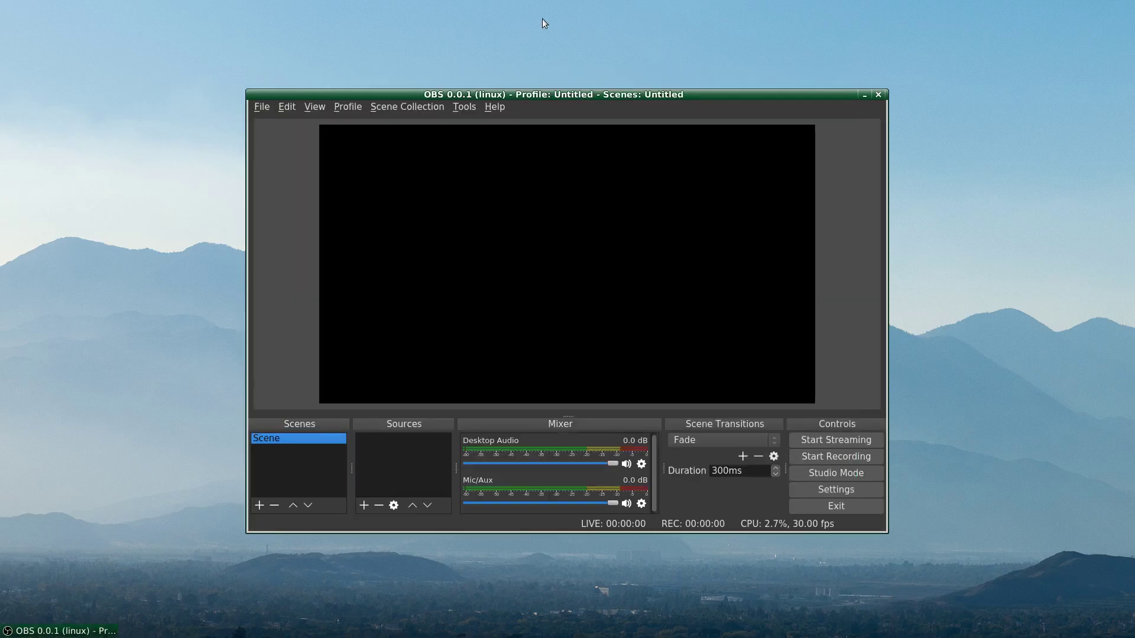
# Maximize the window and add a new Screen Capture (XSHM) source to the scene with its default name.
pyautogui.doubleClick(575, 96)
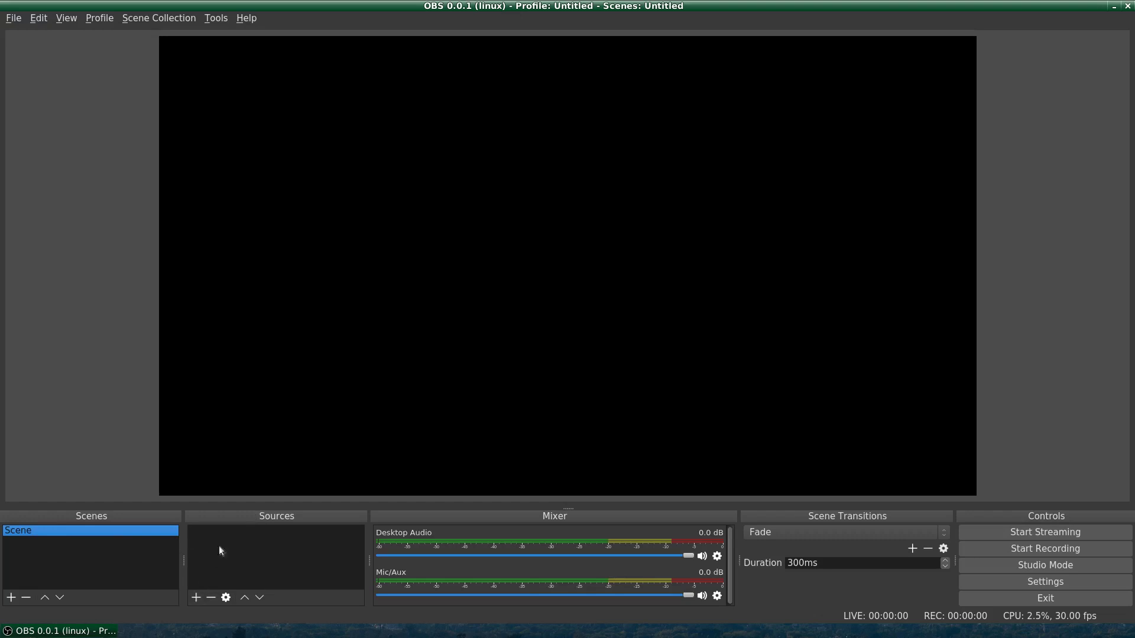
pyautogui.click(195, 598)
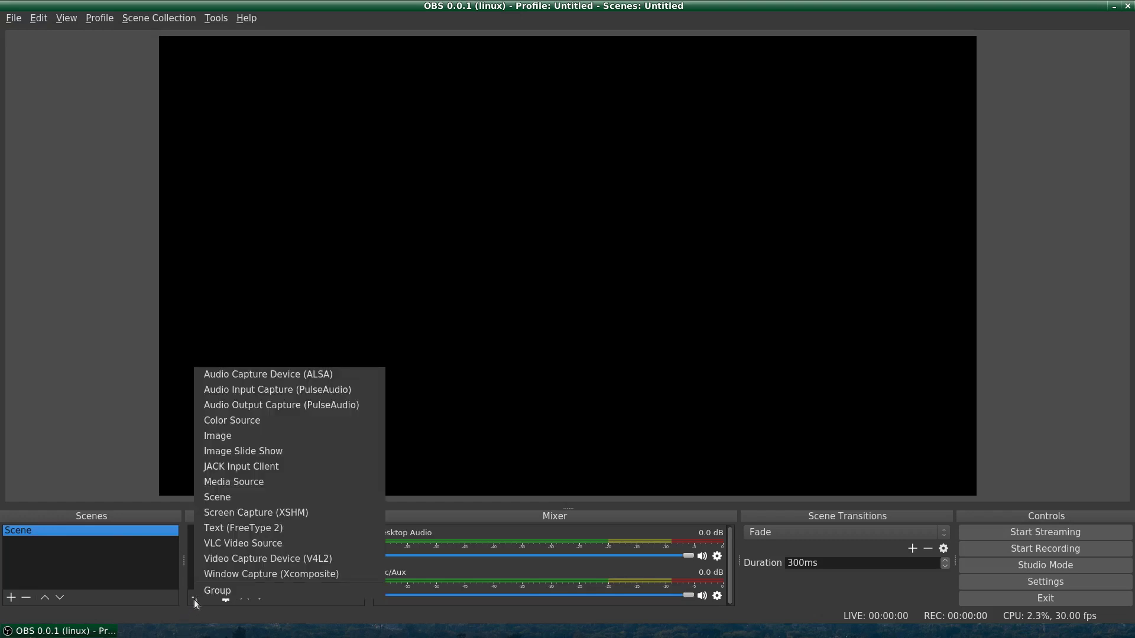
pyautogui.click(242, 515)
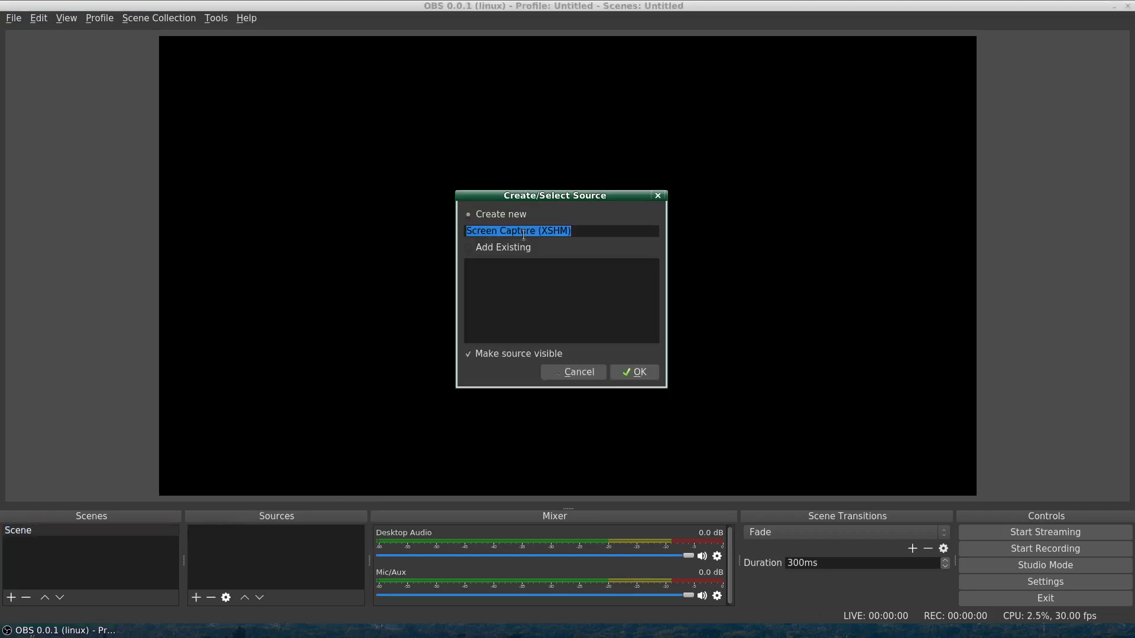
pyautogui.click(627, 373)
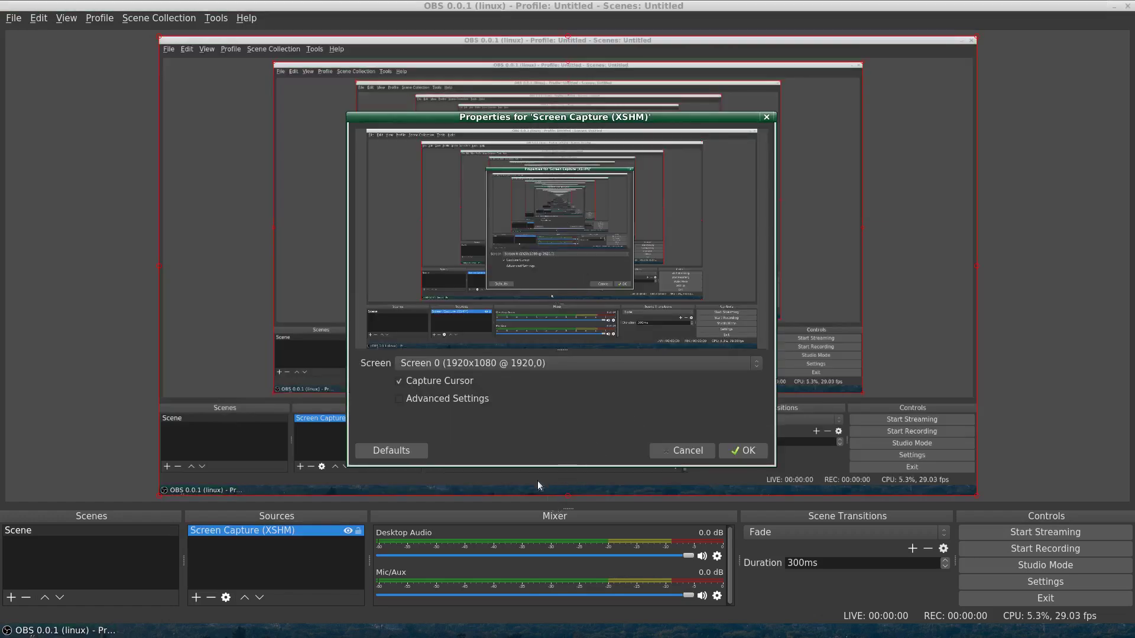
# Try Screen 2 and Screen 1 as the captured display to compare their previews.
pyautogui.click(478, 362)
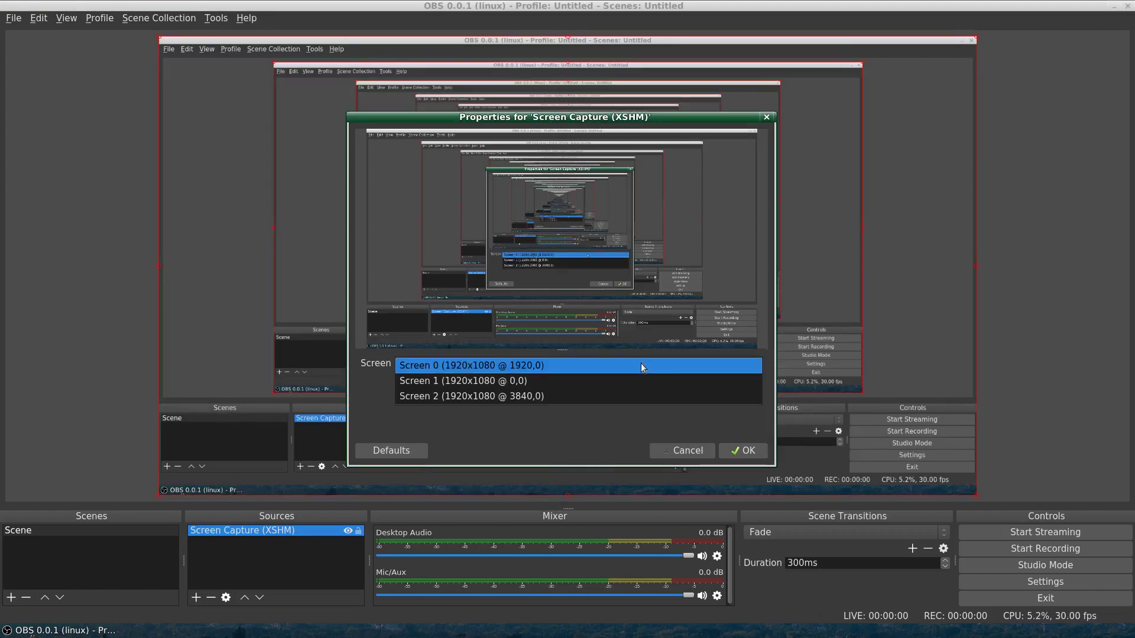
pyautogui.press('Escape')
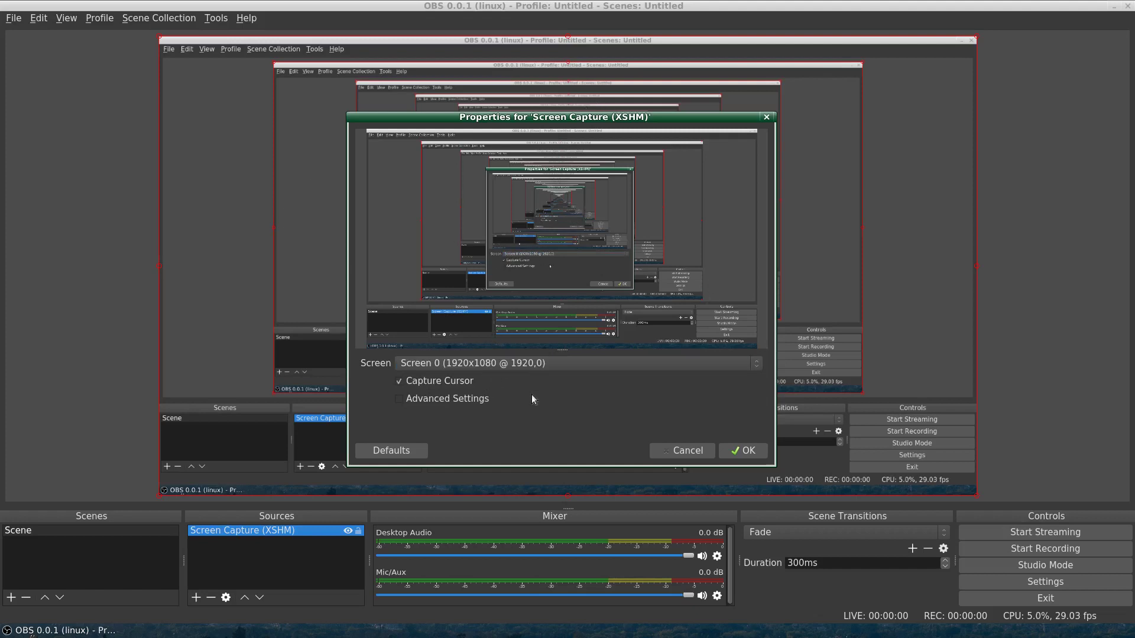
pyautogui.click(504, 364)
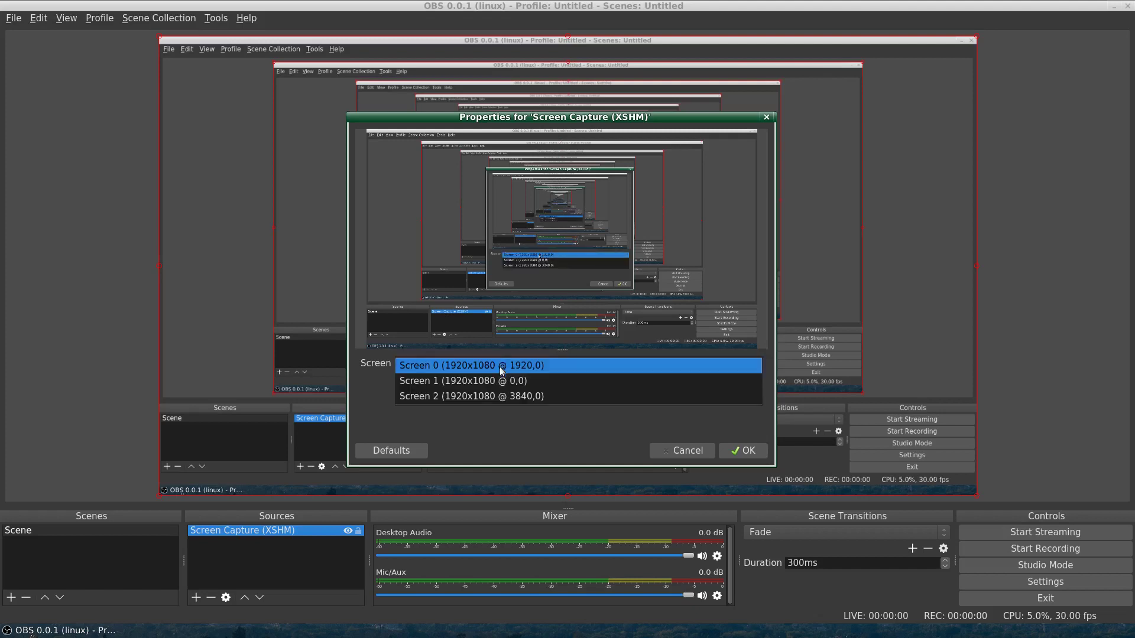
pyautogui.click(497, 396)
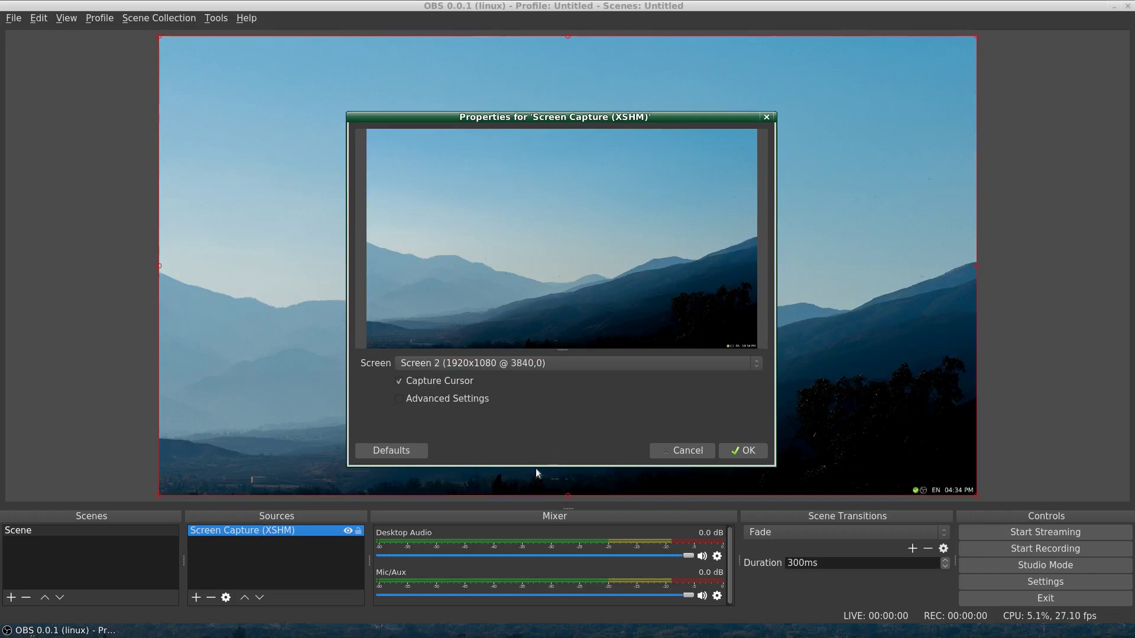
pyautogui.click(473, 365)
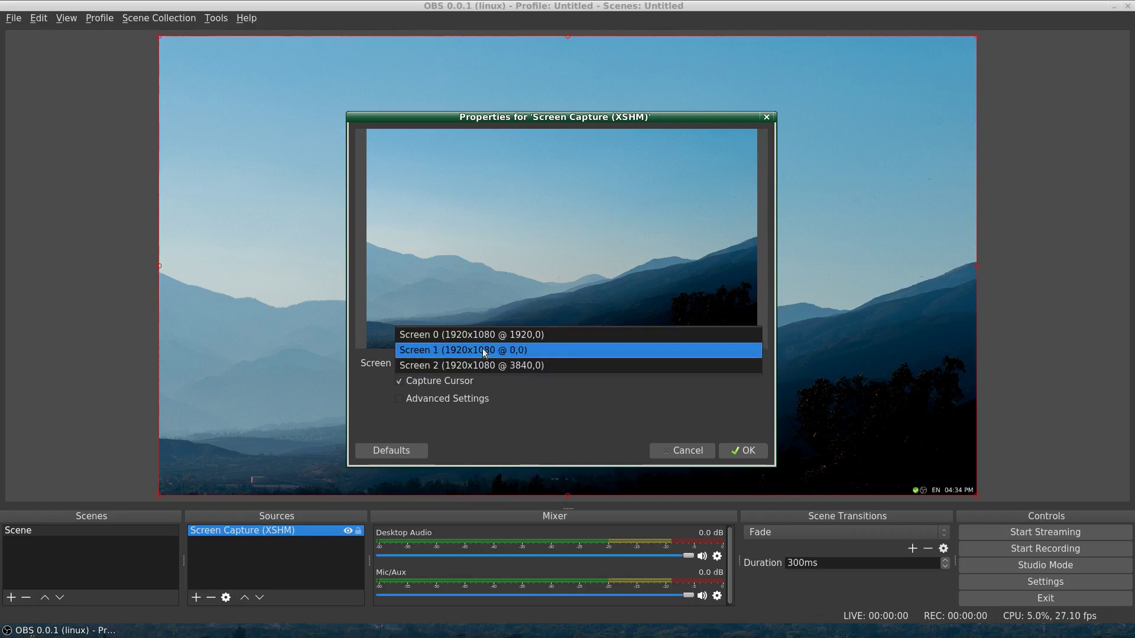
pyautogui.click(484, 351)
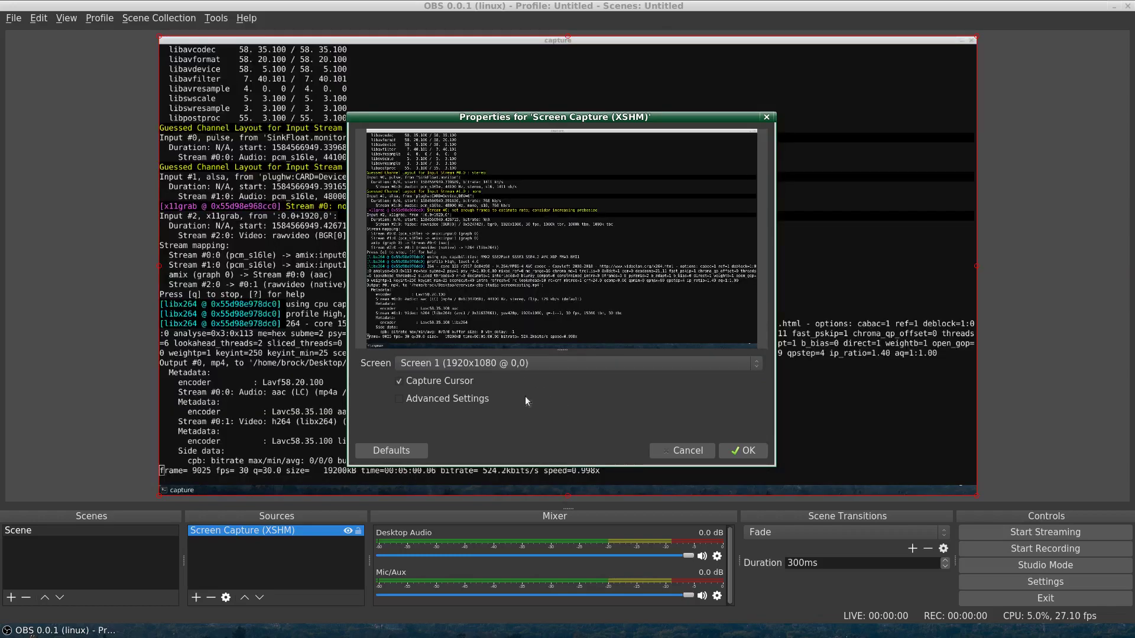
# Set the screen capture source to Screen 2 (1920x1080 @ 3840,0) and confirm its properties.
pyautogui.click(506, 363)
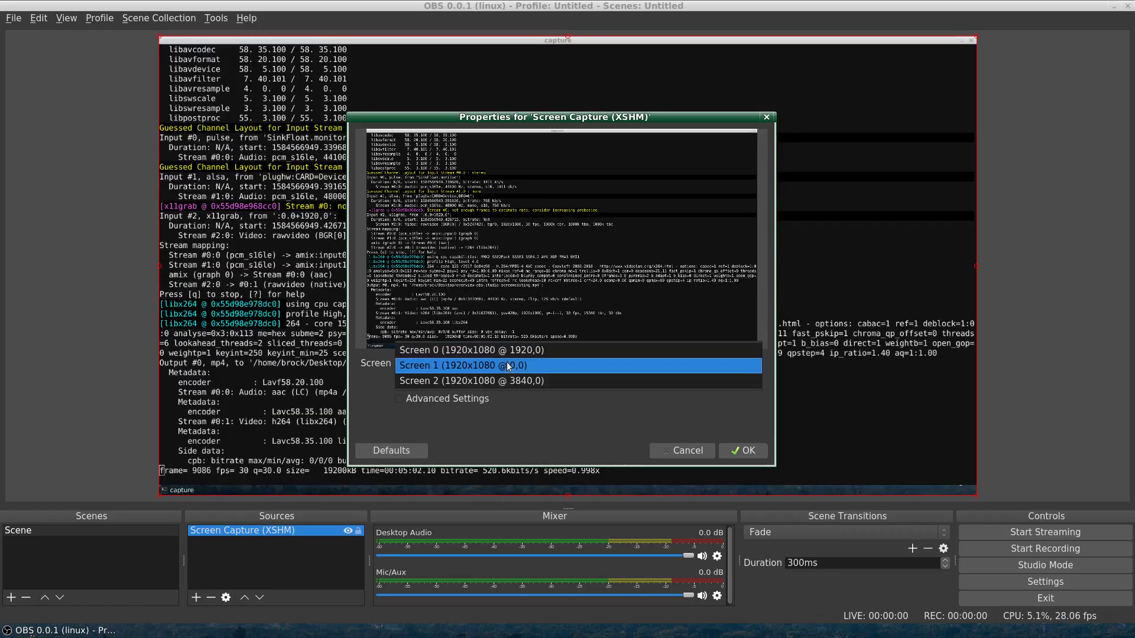
pyautogui.click(506, 381)
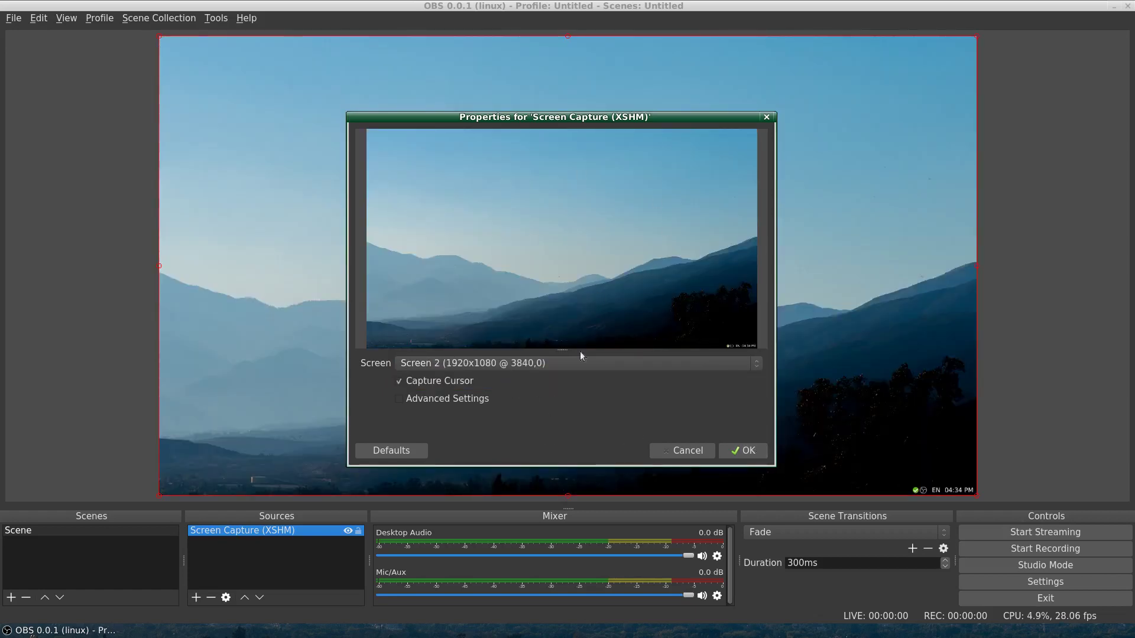
pyautogui.click(747, 454)
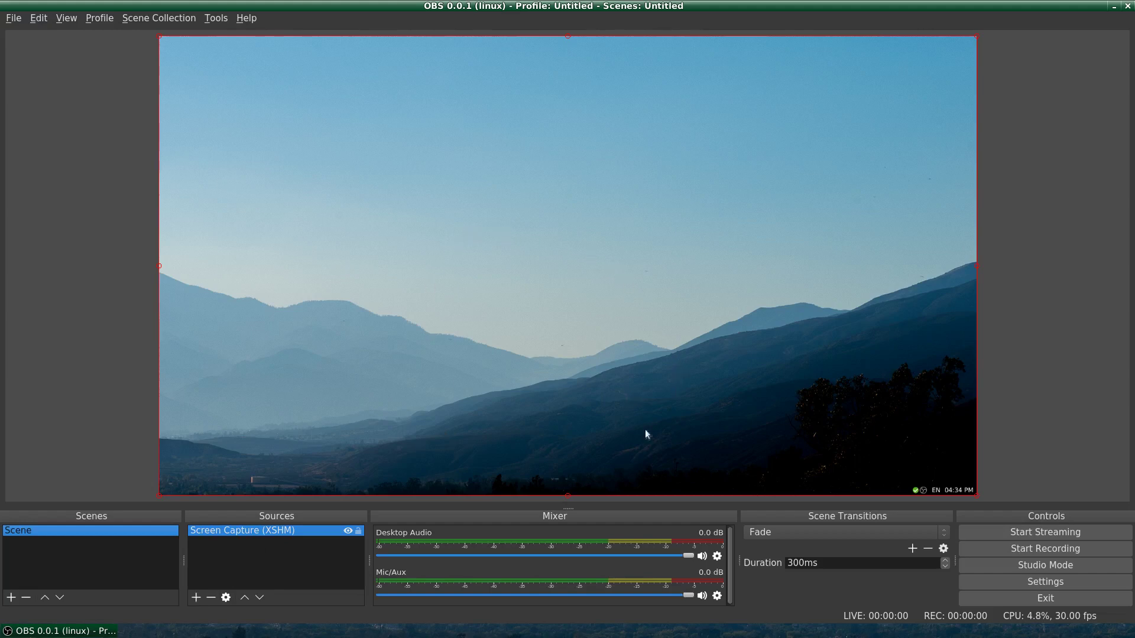
# Add an Audio Input Capture (PulseAudio) source using the USB PnP Audio Device Analog Mono device.
pyautogui.click(195, 598)
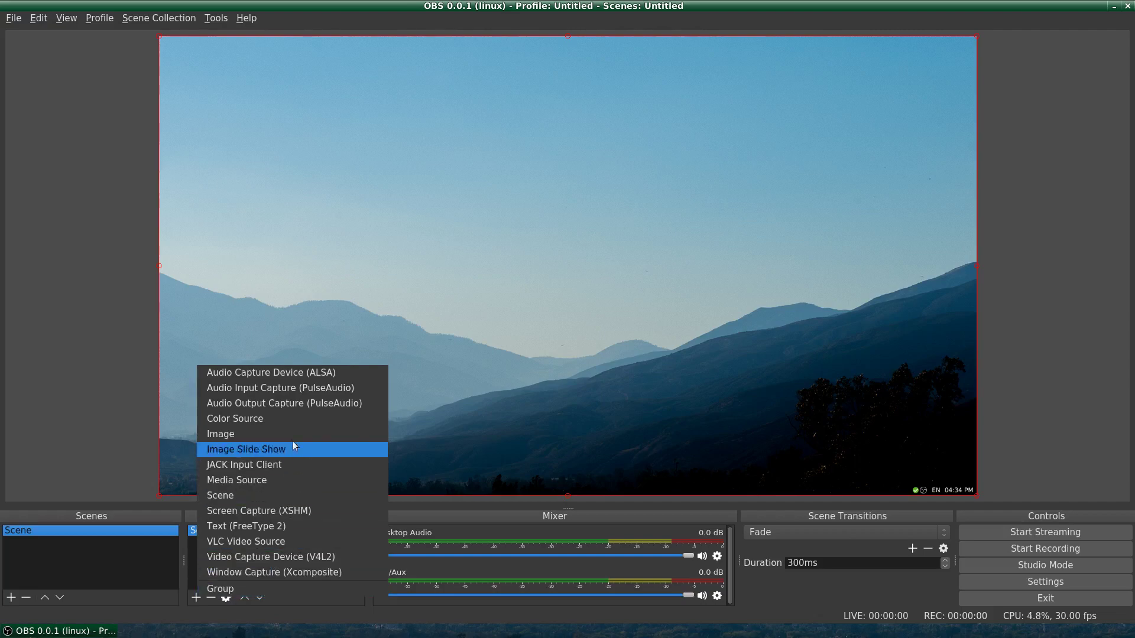
pyautogui.click(260, 388)
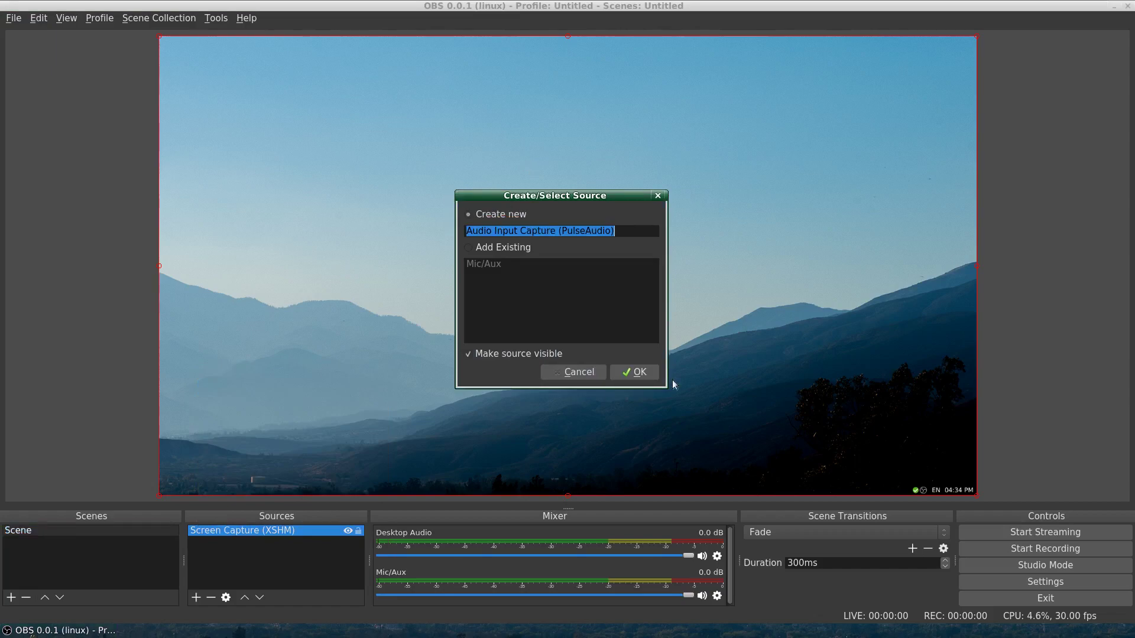
pyautogui.click(628, 373)
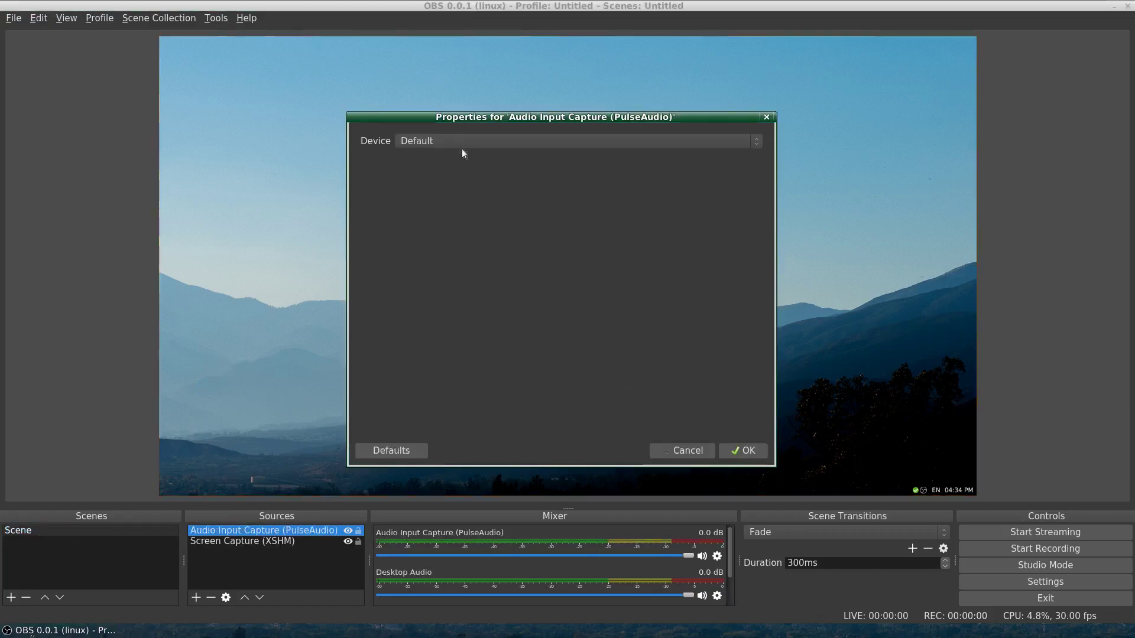
pyautogui.click(461, 148)
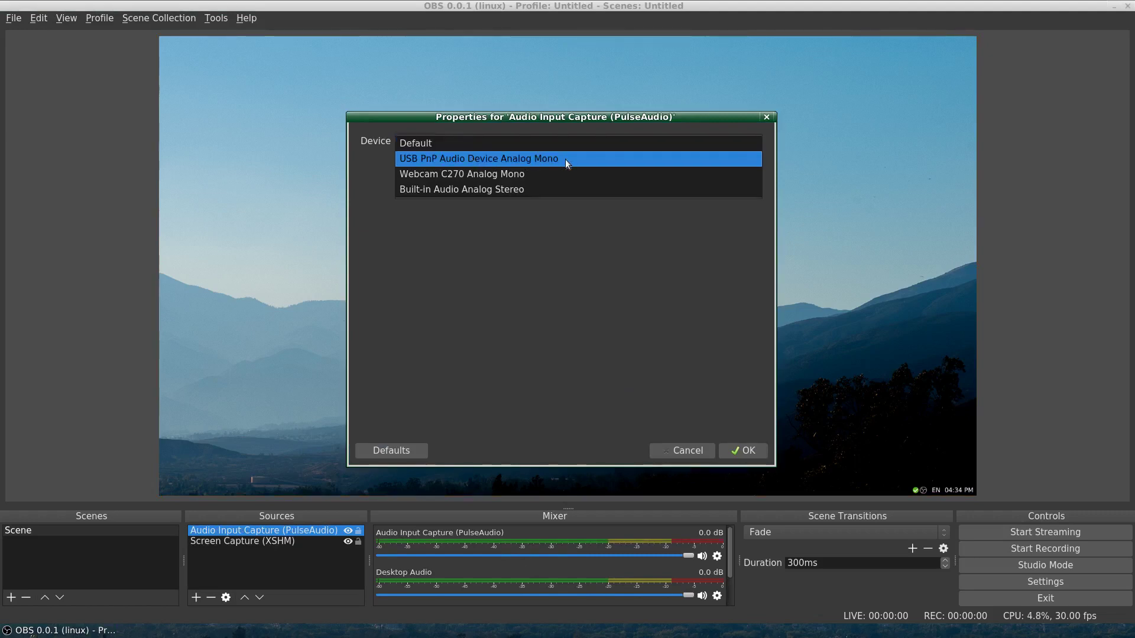
pyautogui.click(452, 157)
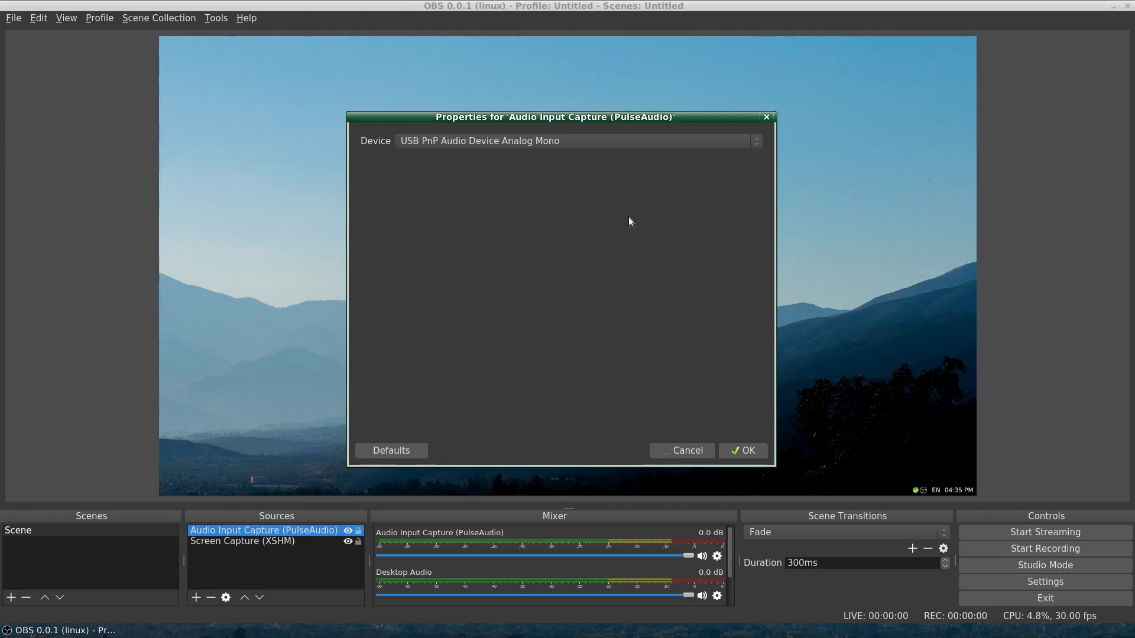
pyautogui.click(737, 451)
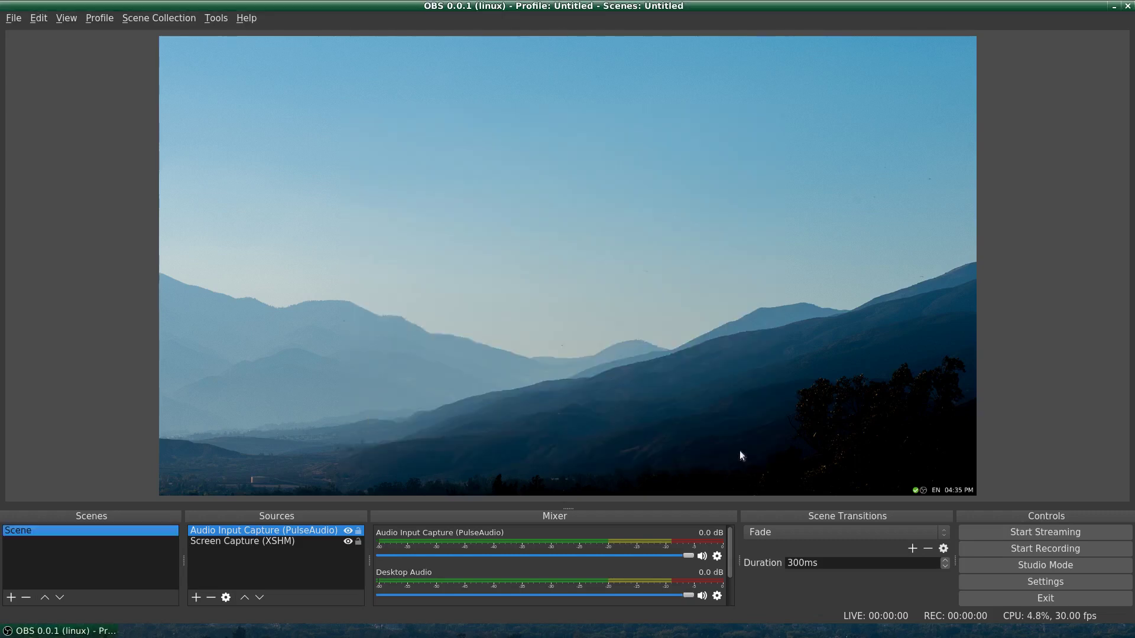
pyautogui.click(265, 540)
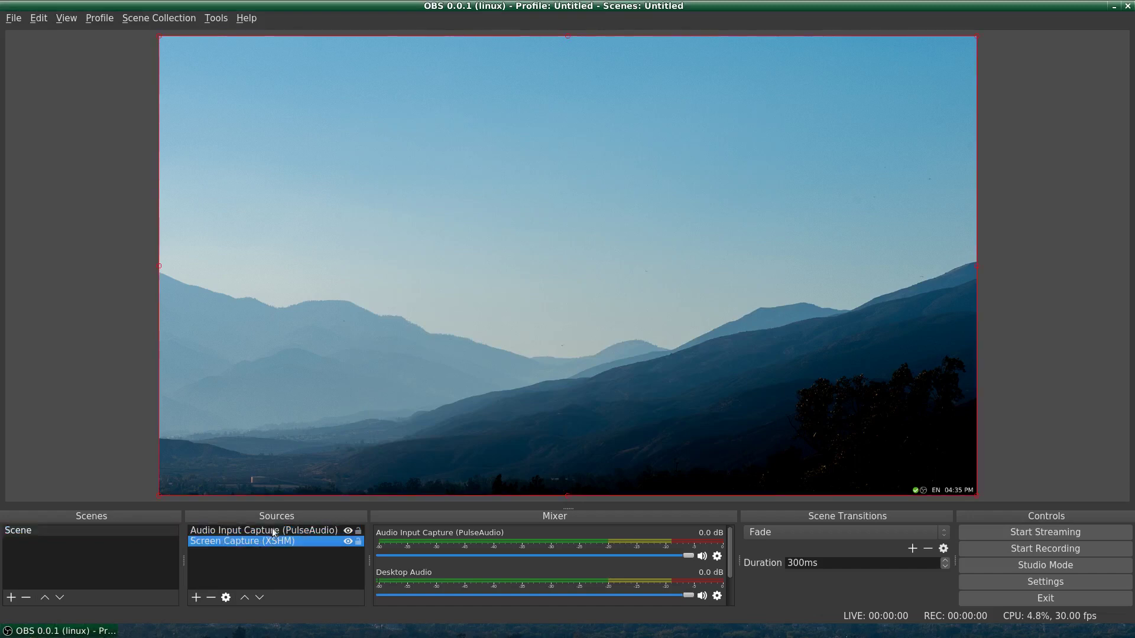
pyautogui.click(274, 531)
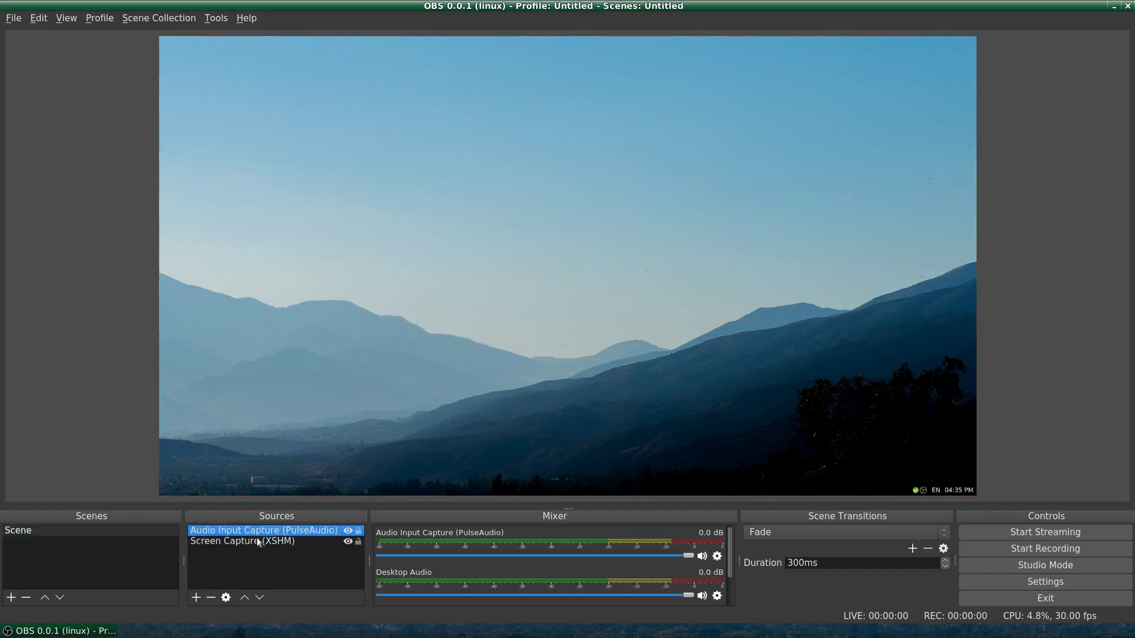
pyautogui.click(247, 542)
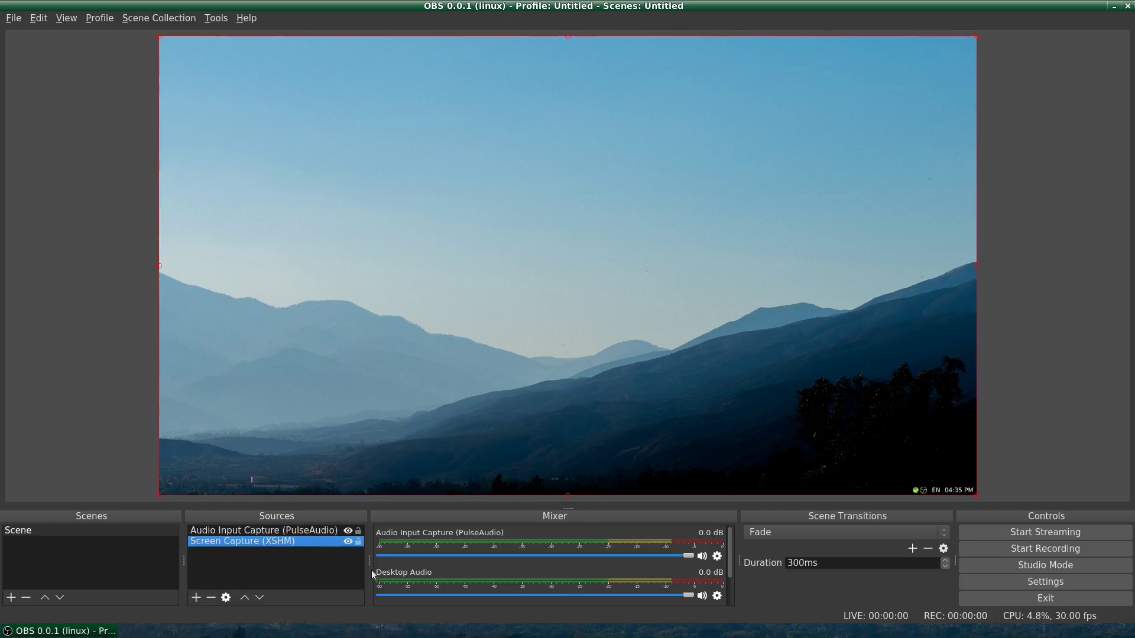
# Add a Video Capture Device (V4L2) source for the UVC camera, accepting its default properties.
pyautogui.click(196, 597)
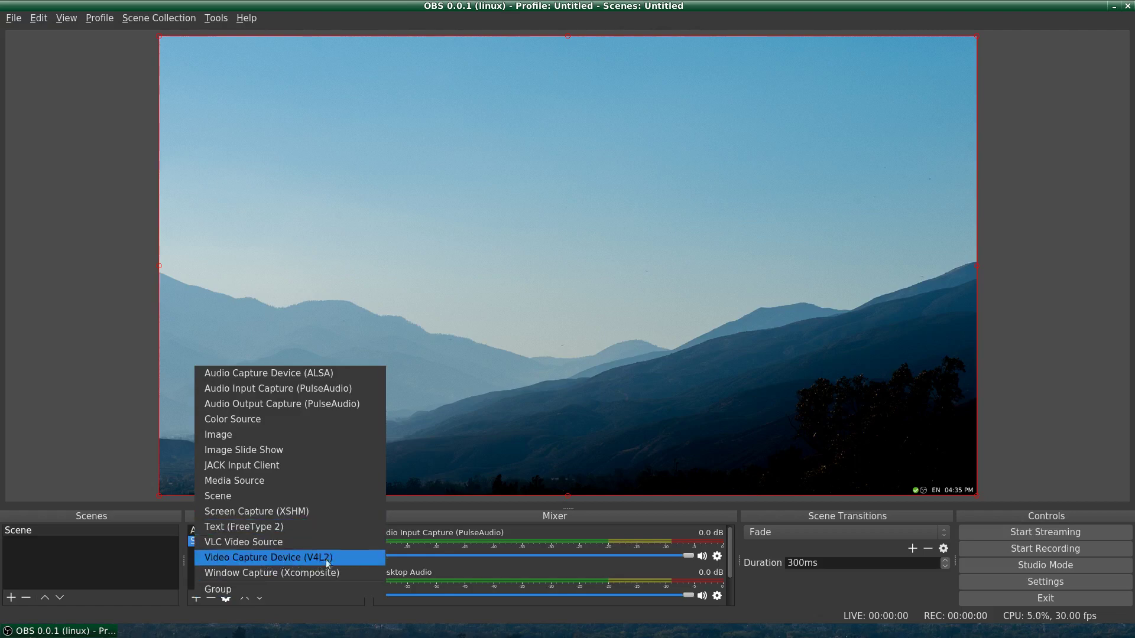
pyautogui.click(251, 559)
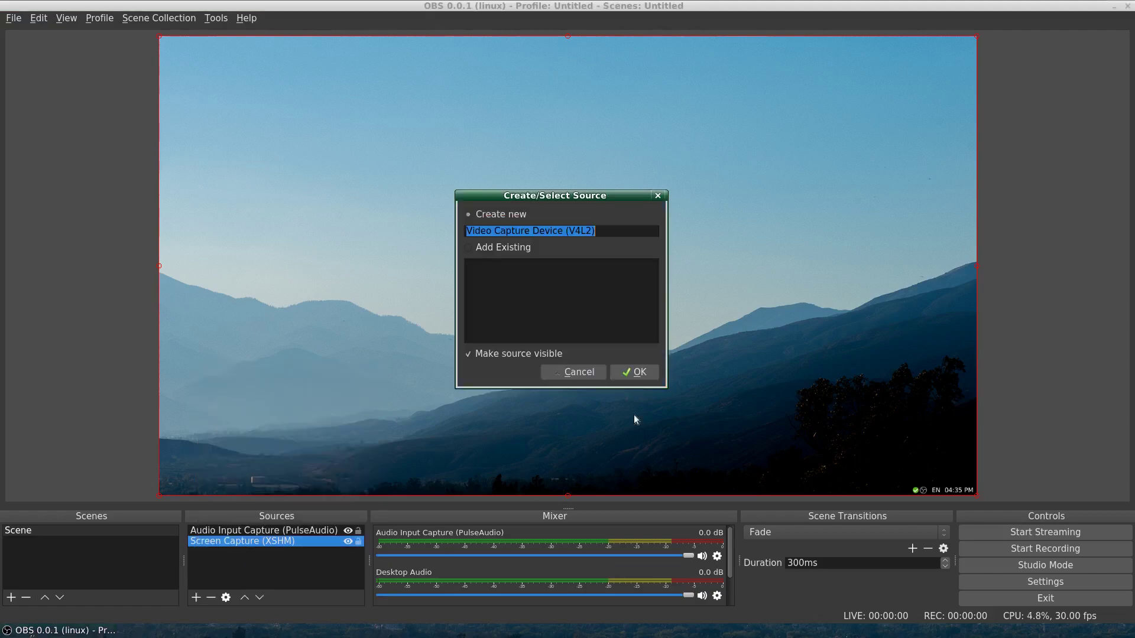
pyautogui.click(643, 371)
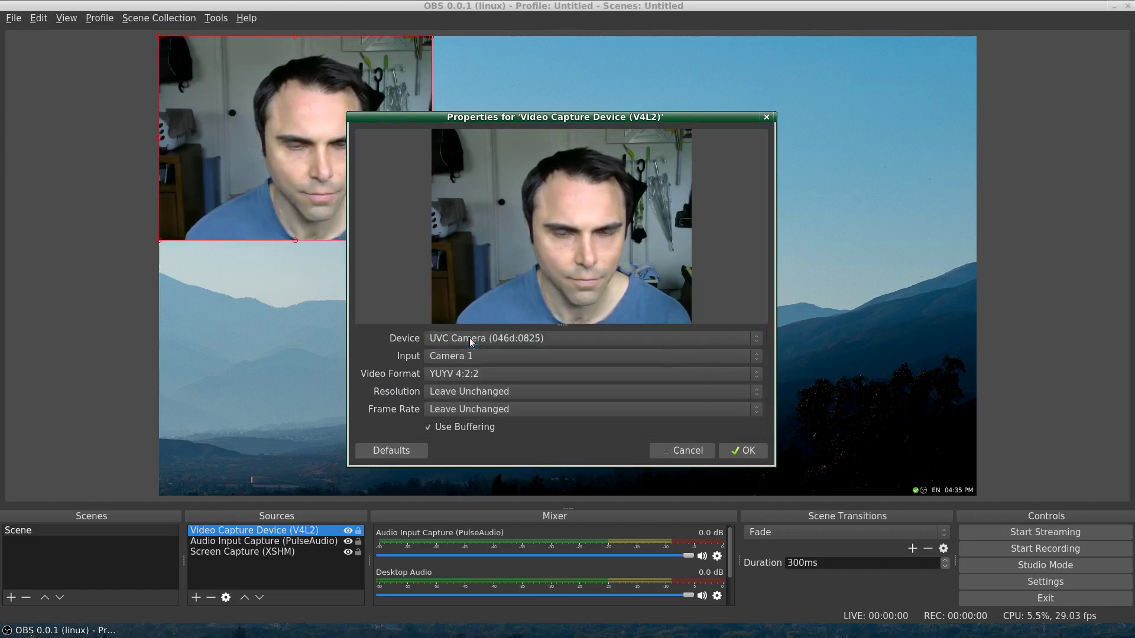
pyautogui.click(743, 451)
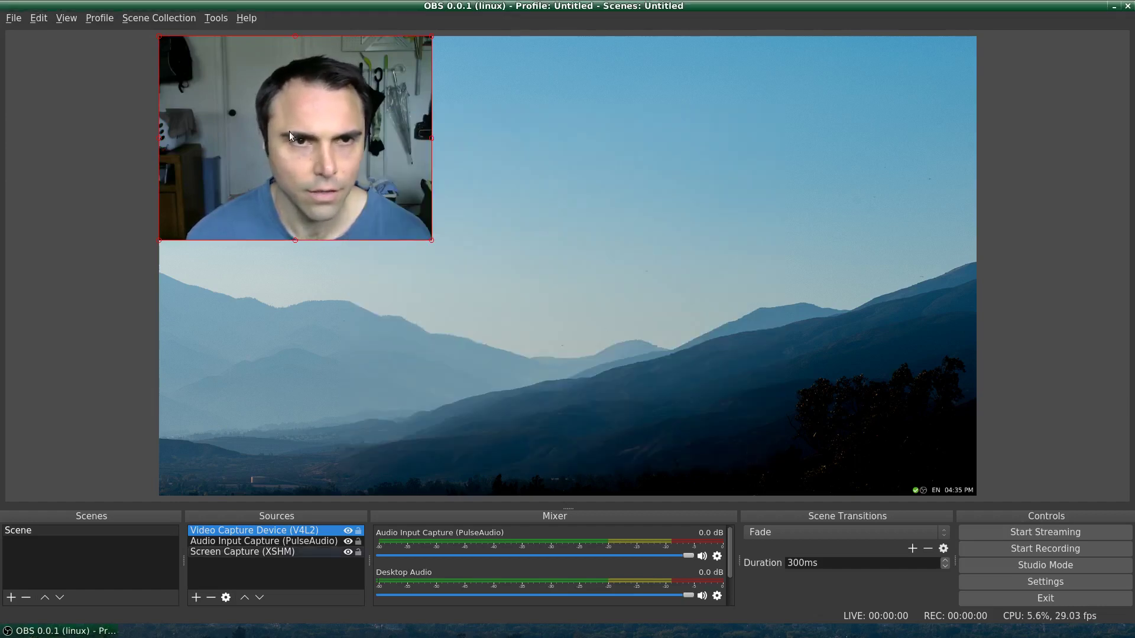
# Move the webcam image to the lower-right corner of the preview canvas and shrink it slightly.
pyautogui.moveTo(289, 135); pyautogui.dragTo(832, 372)
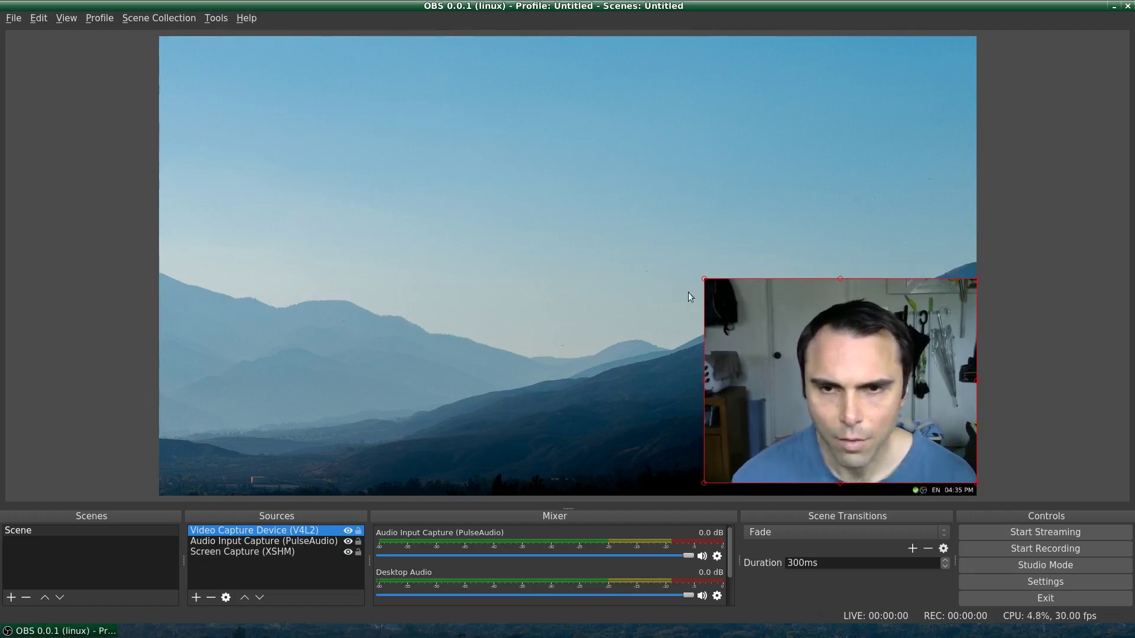
pyautogui.moveTo(703, 279)
pyautogui.mouseDown()
pyautogui.moveTo(606, 212)
pyautogui.moveTo(738, 304)
pyautogui.moveTo(700, 276)
pyautogui.mouseUp()
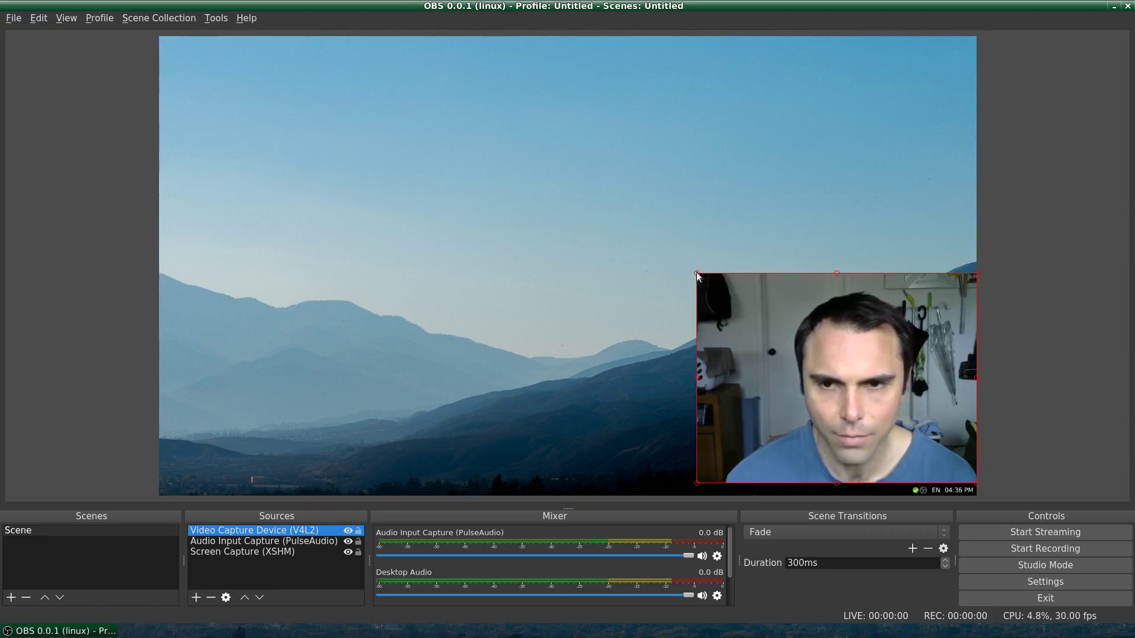
pyautogui.moveTo(697, 276); pyautogui.dragTo(745, 311)
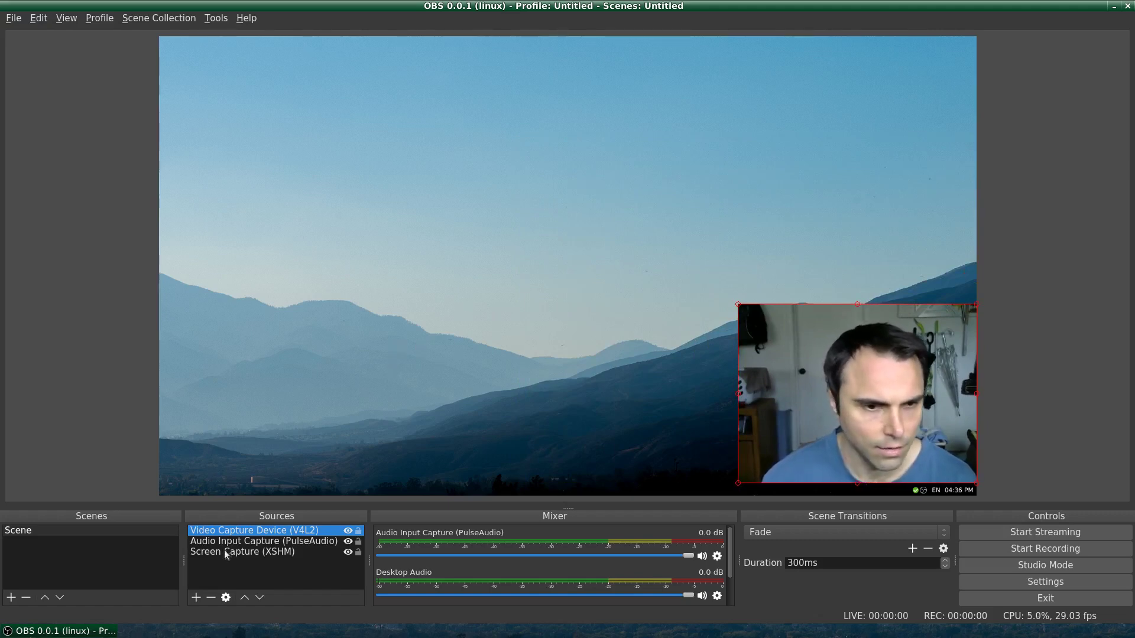
# Set the webcam source's resolution to 160x120 and move its image toward the canvas's lower-right corner.
pyautogui.click(301, 543)
pyautogui.click(246, 532)
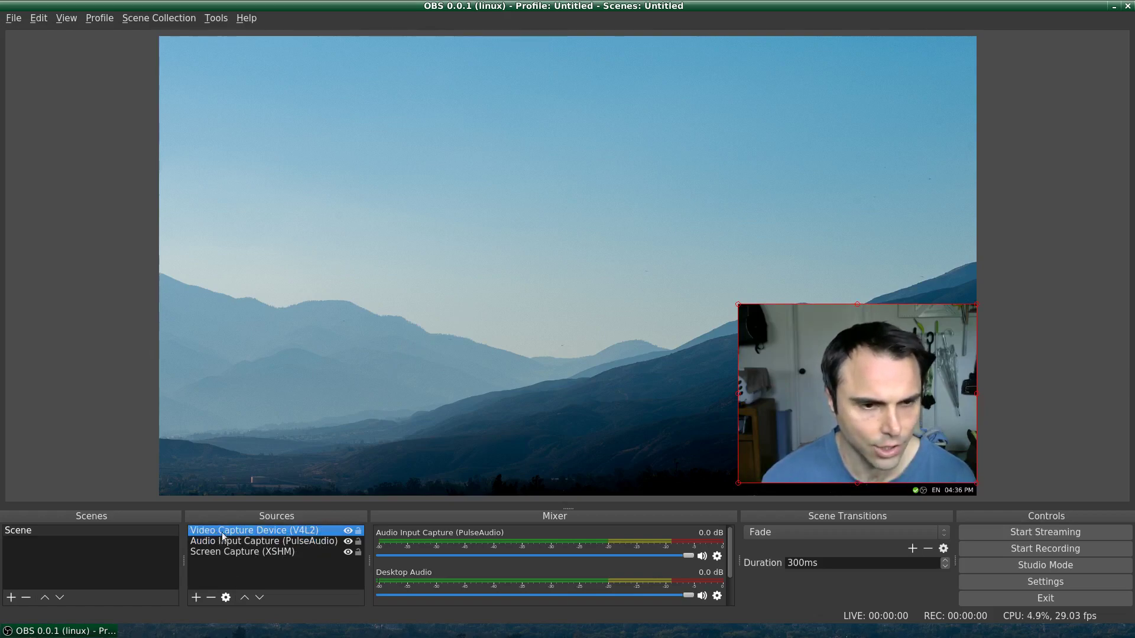
pyautogui.click(220, 601)
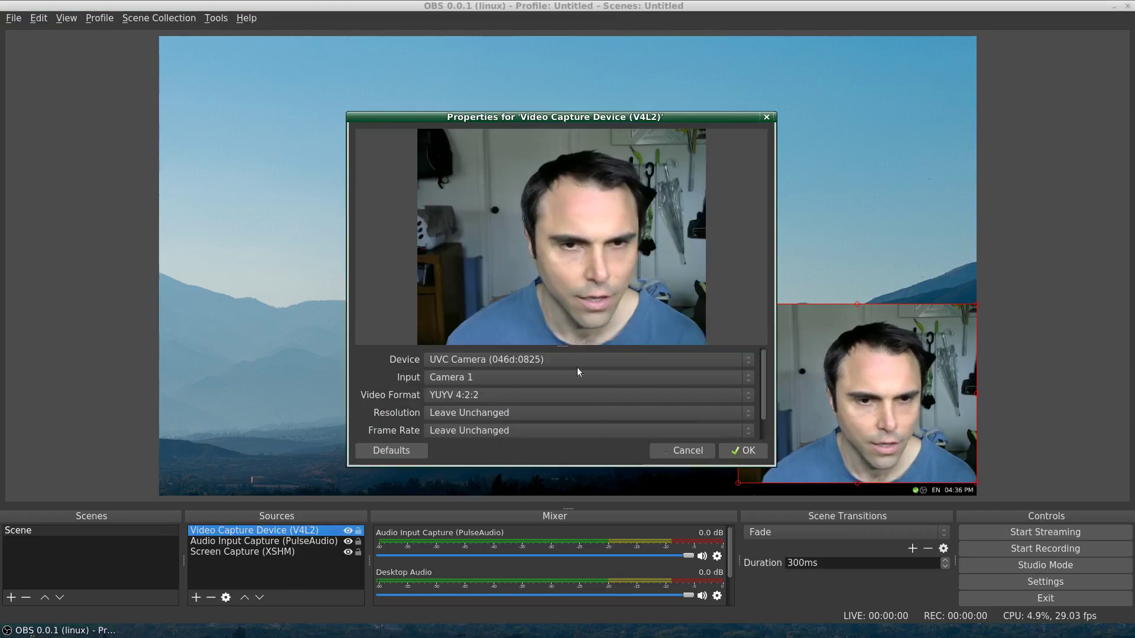
pyautogui.click(460, 412)
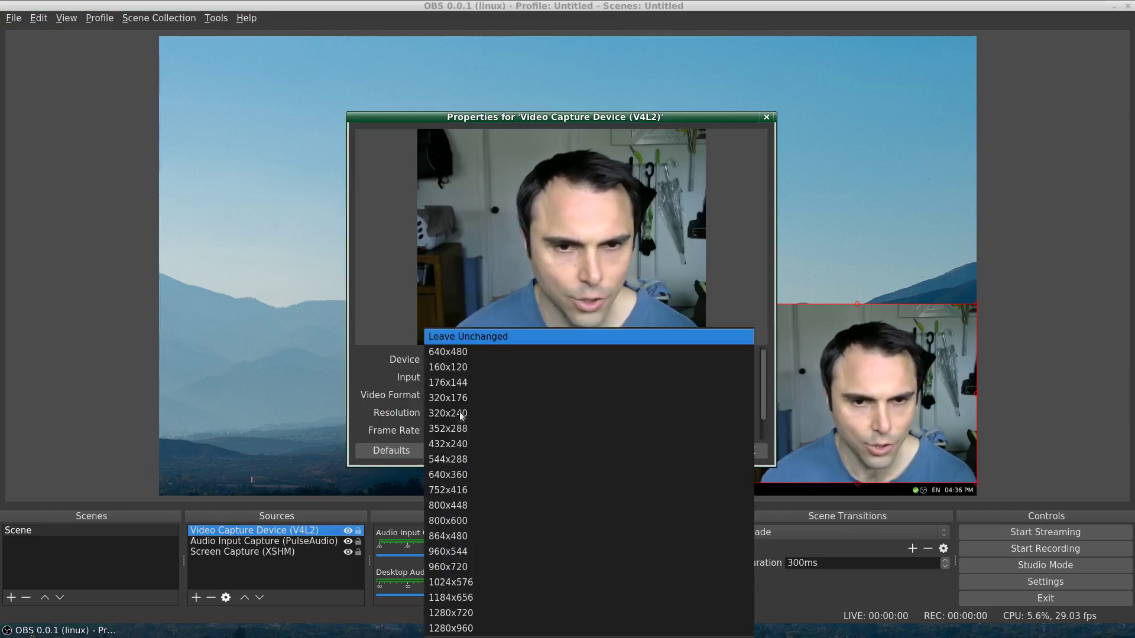
pyautogui.click(464, 367)
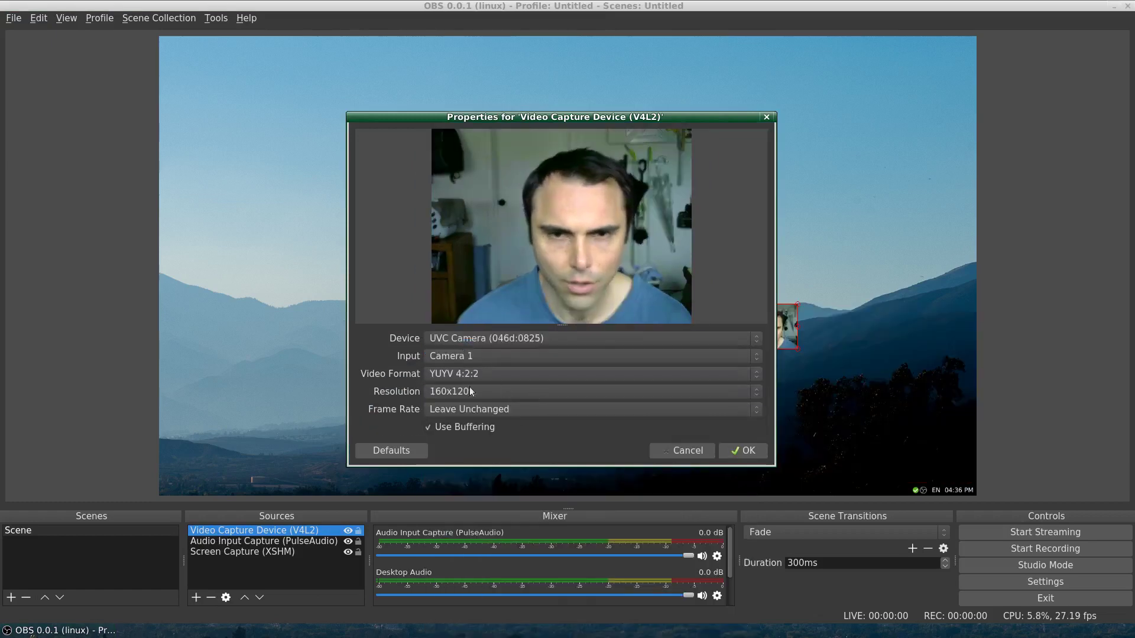
pyautogui.moveTo(786, 328); pyautogui.dragTo(908, 434)
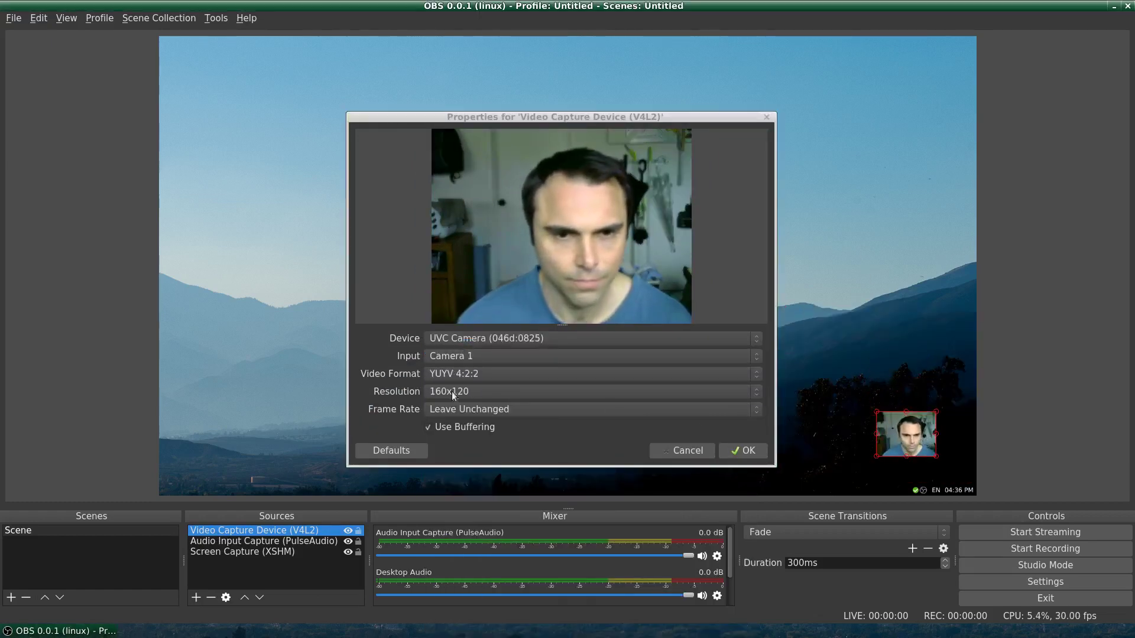
# Change the webcam source's resolution to 640x480 in its properties.
pyautogui.click(451, 391)
pyautogui.click(511, 488)
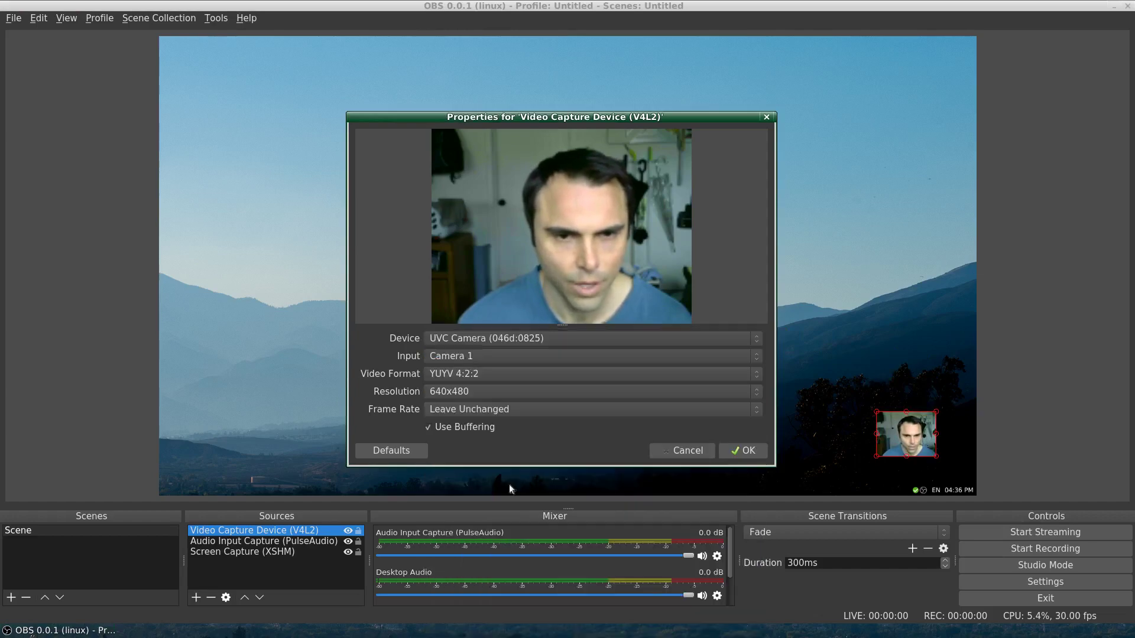
# Accept the webcam source's properties and place its enlarged image in the lower-right area of the canvas, against the right edge.
pyautogui.moveTo(906, 435); pyautogui.dragTo(770, 324)
pyautogui.click(751, 451)
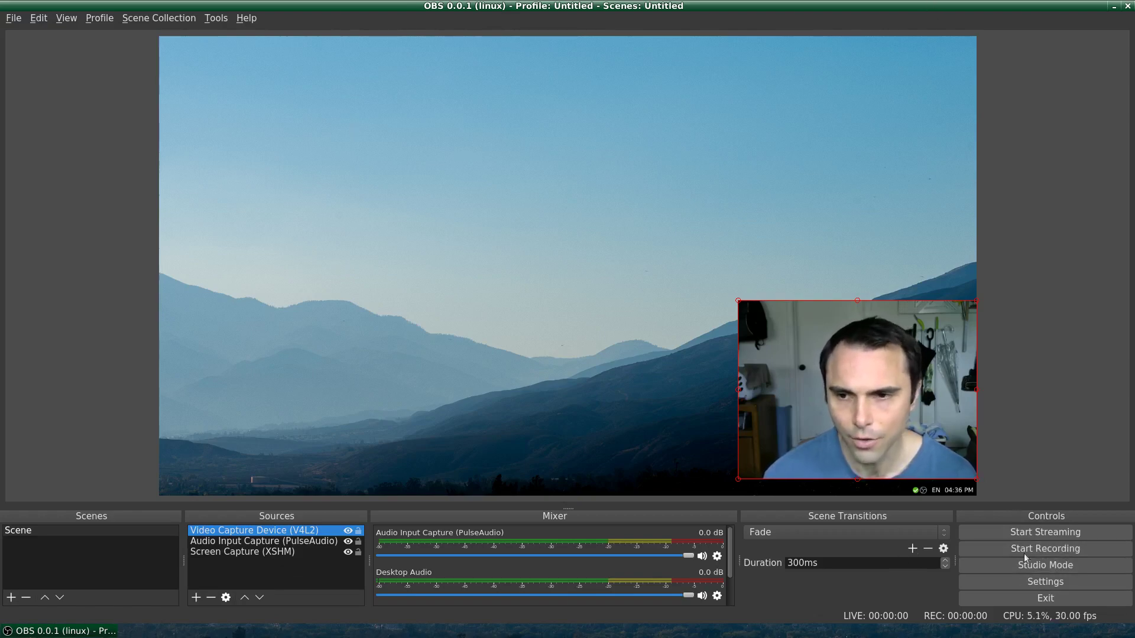
# Minimize the recording program's window to view the bare desktop and bring the window back.
pyautogui.click(1114, 6)
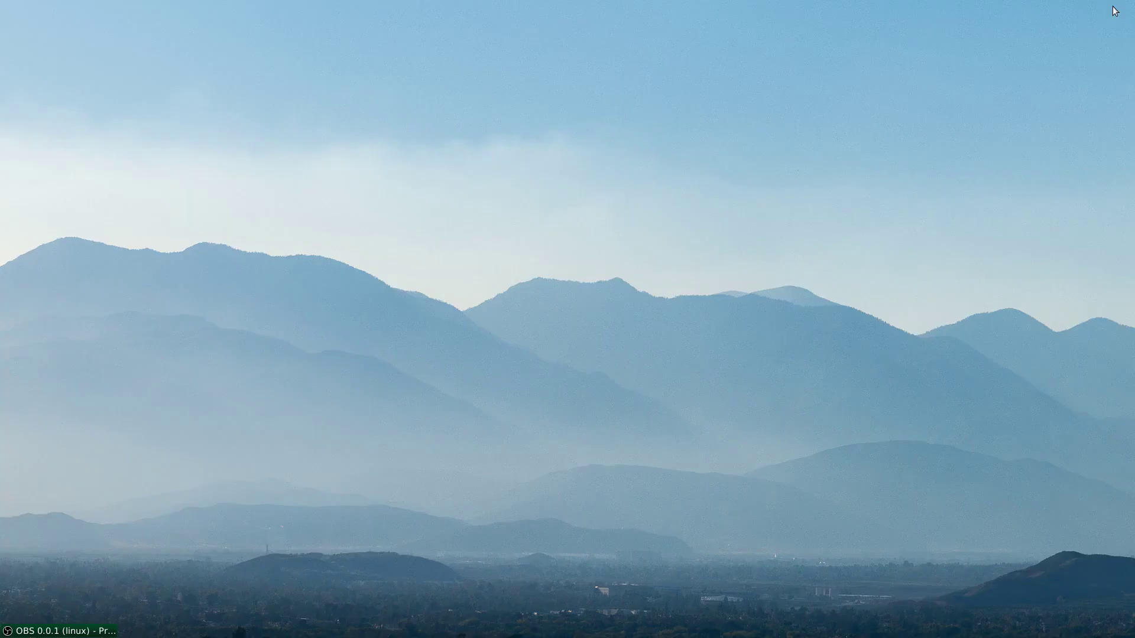
pyautogui.hotkey('alt', 'Tab')
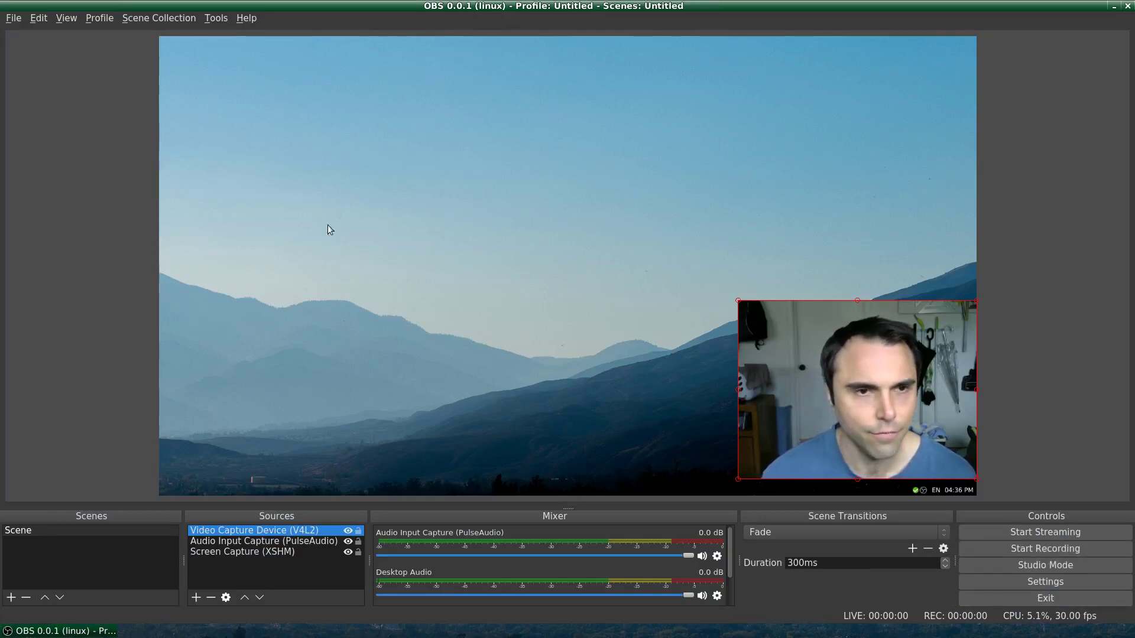
# Review the recording path, quality, format and encoder in the Output settings and close the settings.
pyautogui.click(14, 18)
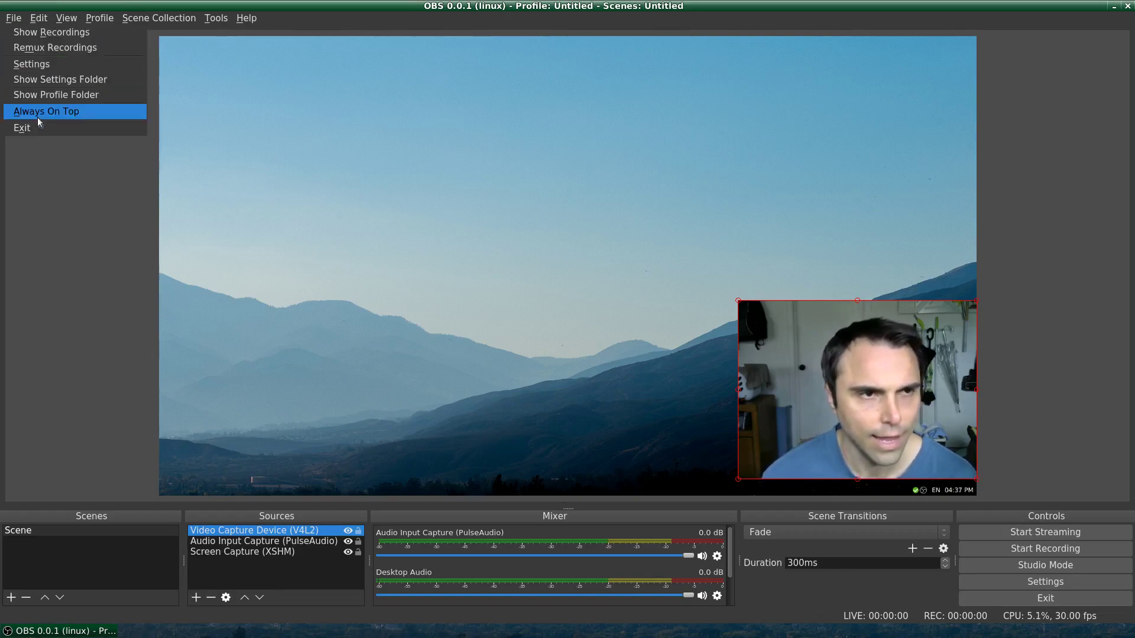
pyautogui.click(30, 63)
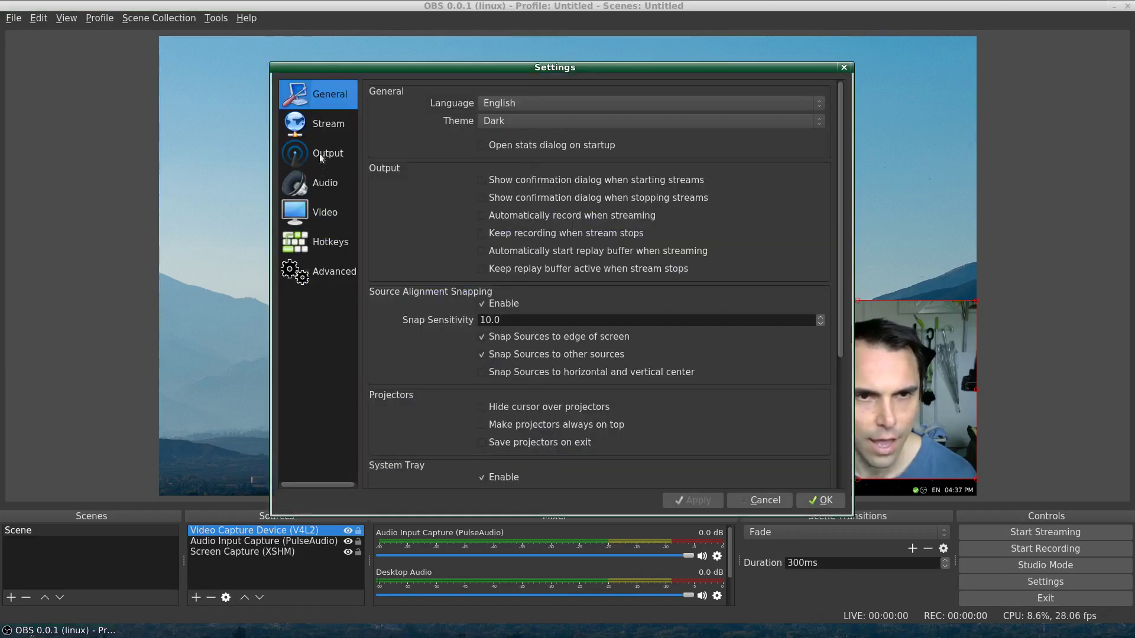
pyautogui.click(320, 155)
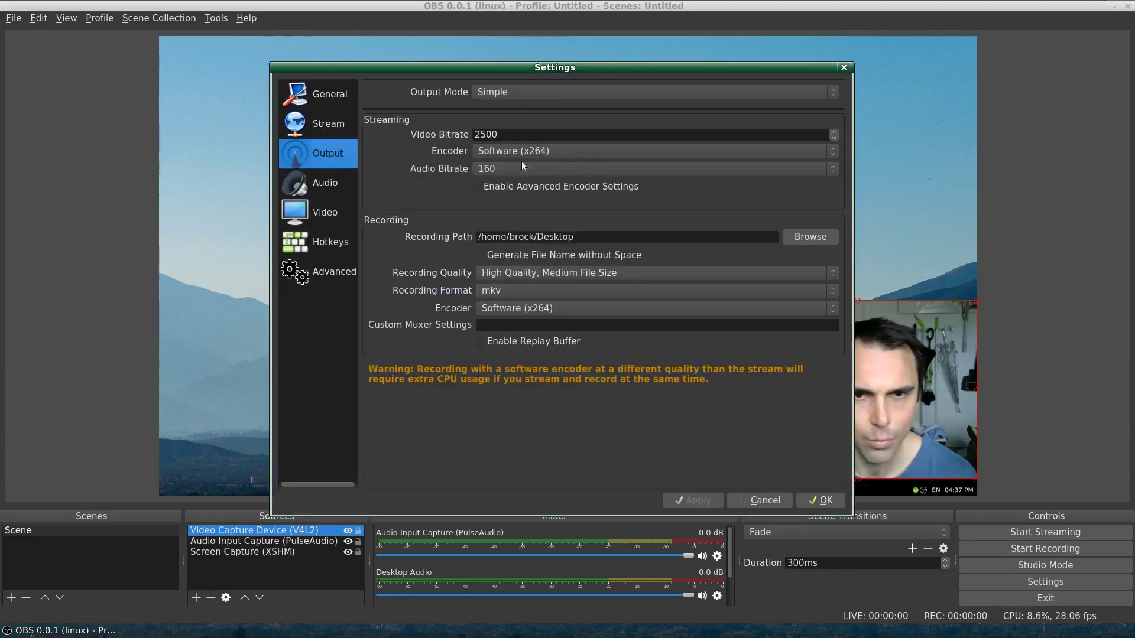
pyautogui.click(588, 237)
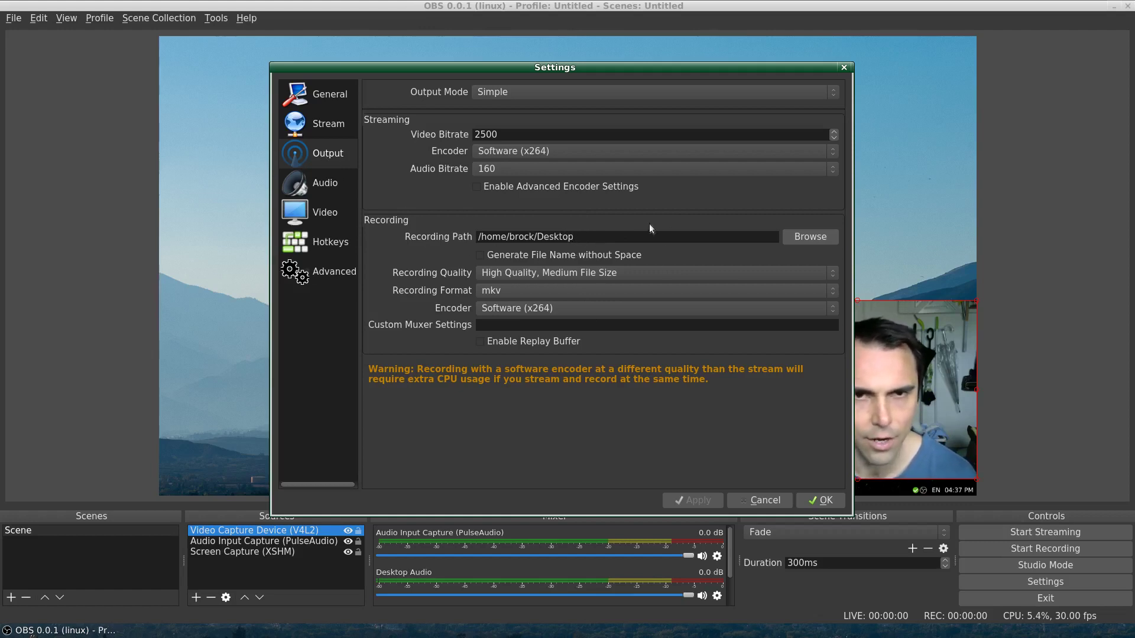
pyautogui.click(698, 242)
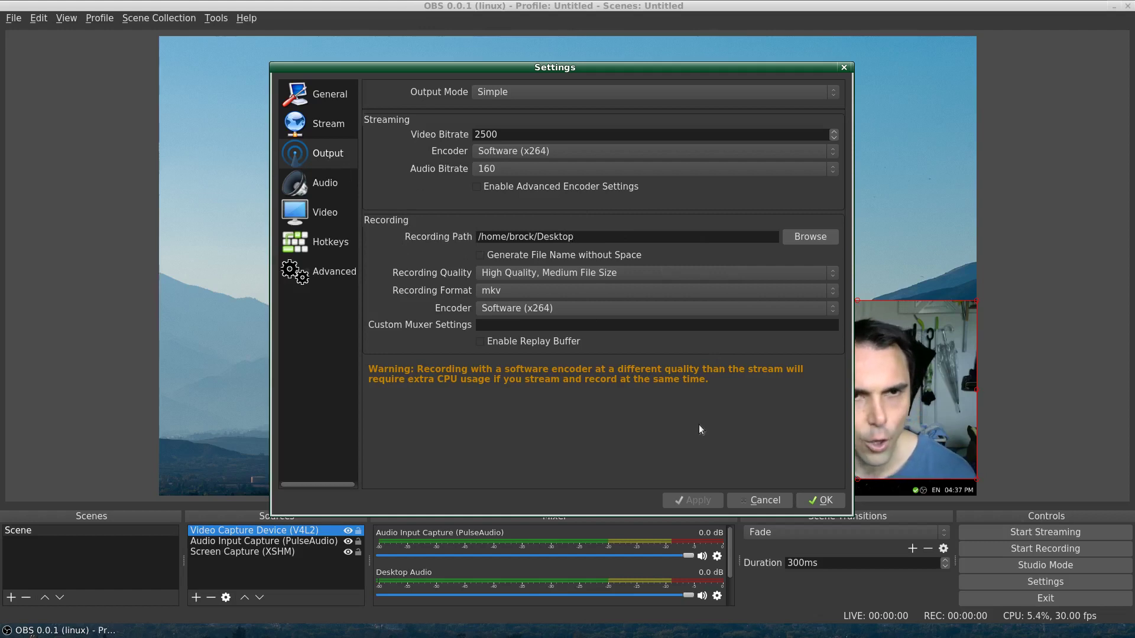
pyautogui.click(820, 500)
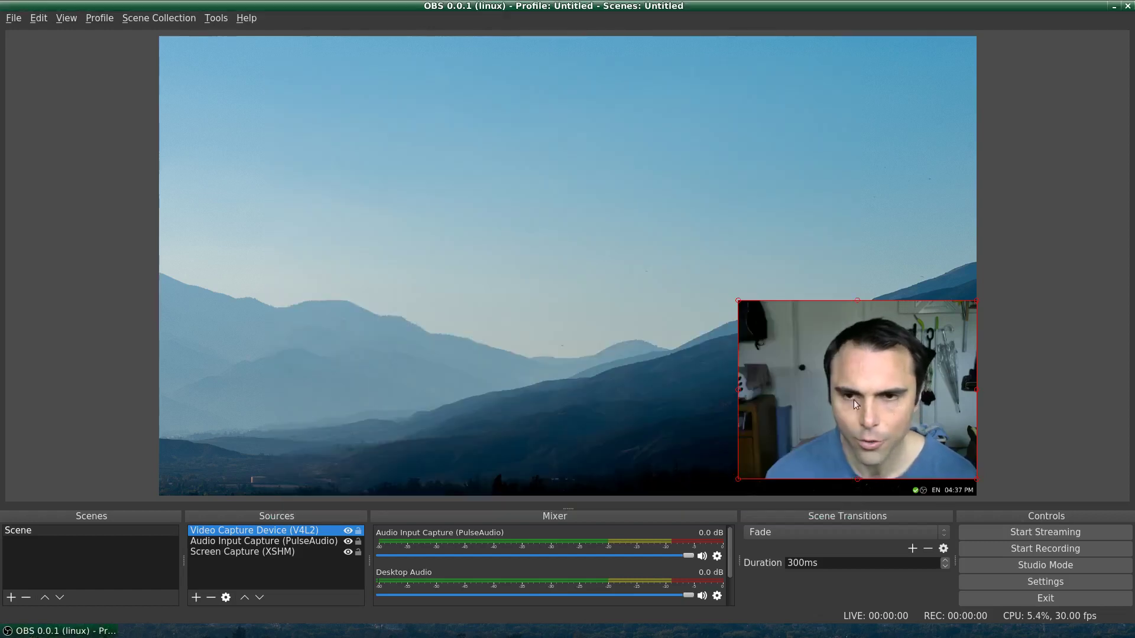